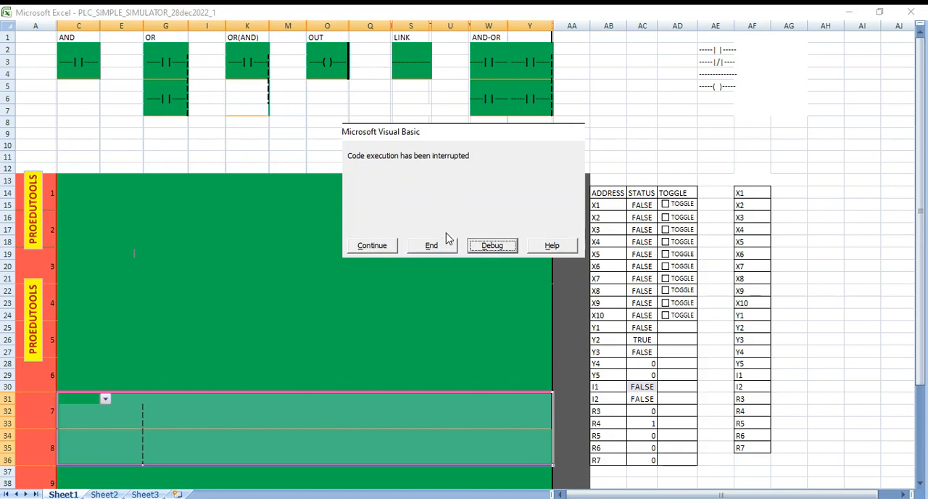
- End the interrupted macro and leave the full-screen view of the sheet
left_click(441, 244)
key("Escape")
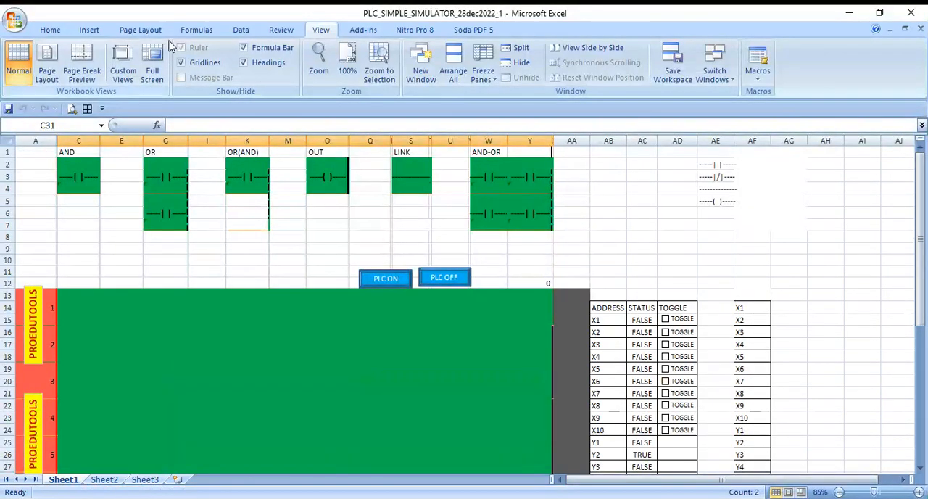
left_click(123, 328)
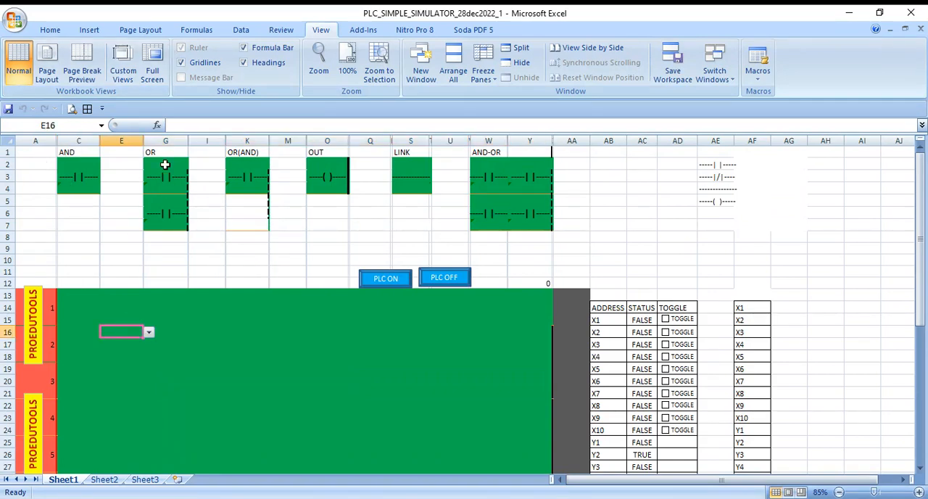
- Copy the two-contact OR block from the symbol templates to cell C13, at the start of rungs 1 and 2
left_click(62, 163)
key("Right")
key("Right")
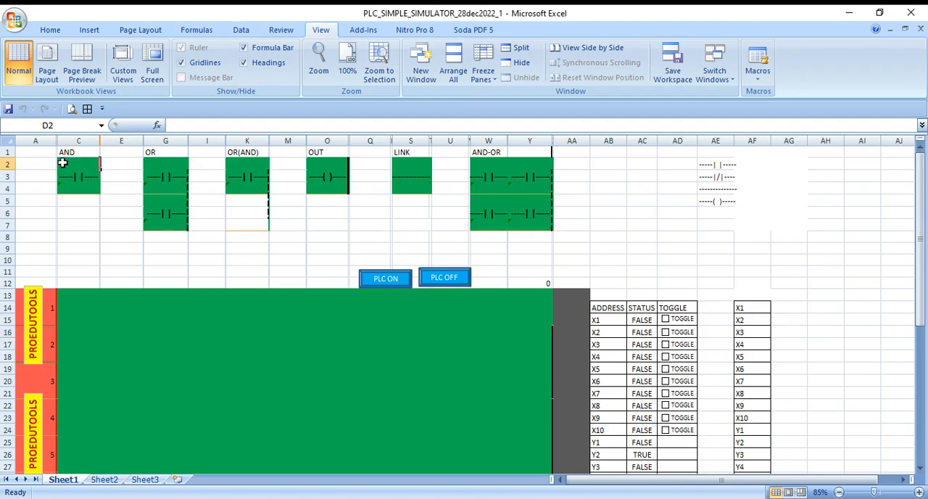
key("Right")
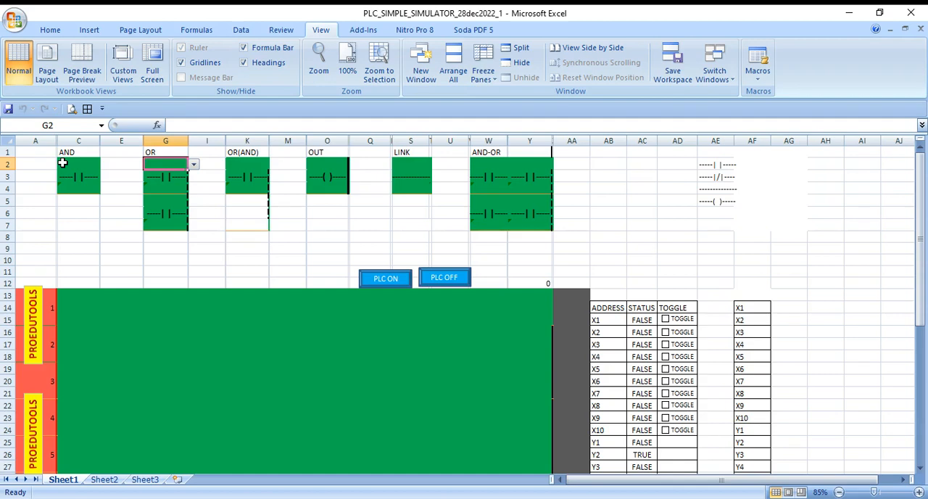
key("shift+Down")
key("shift+Down")
key("shift+Down")
key("shift+Down")
key("shift+Down")
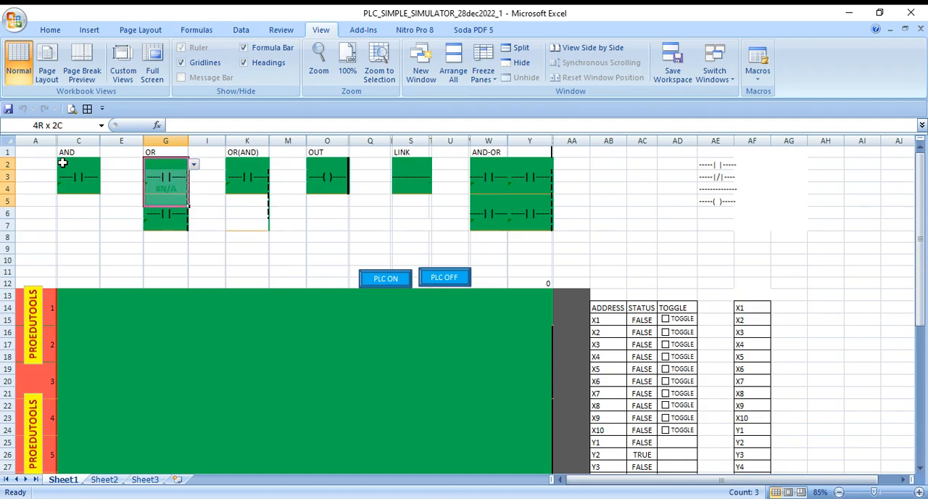
key("ctrl+c")
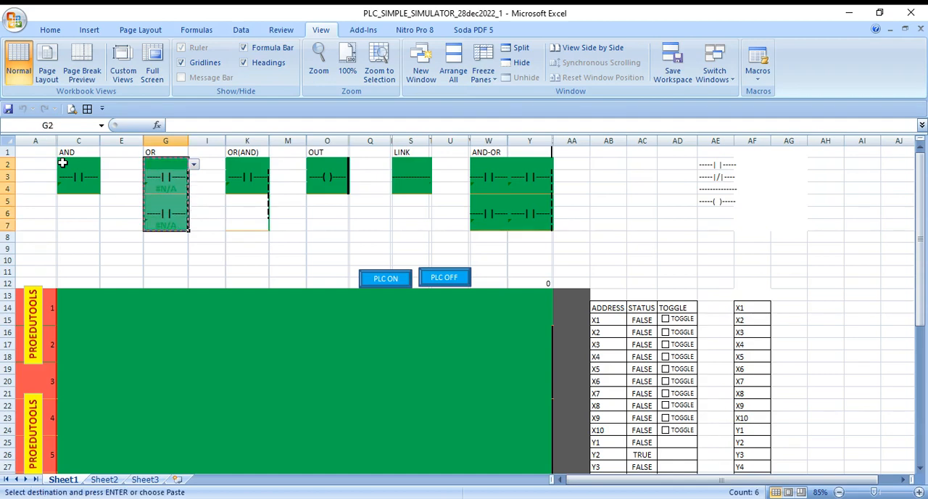
left_click(71, 295)
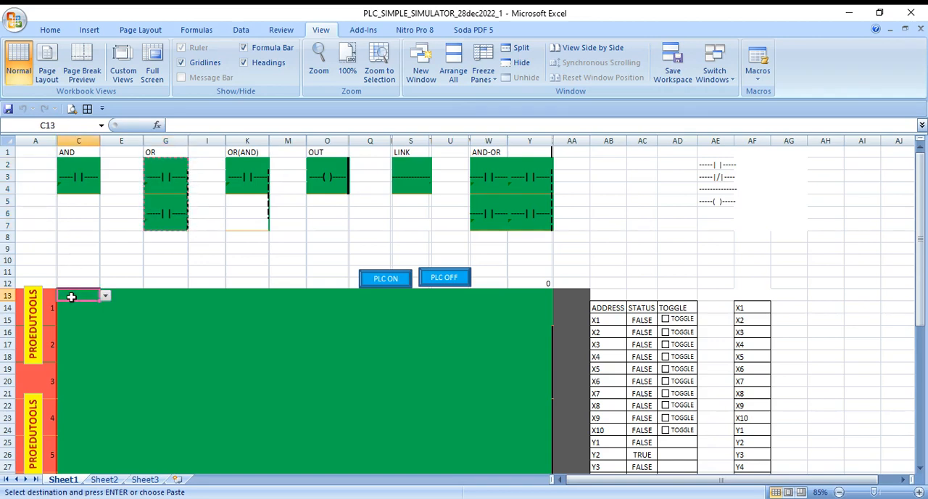
key("ctrl+v")
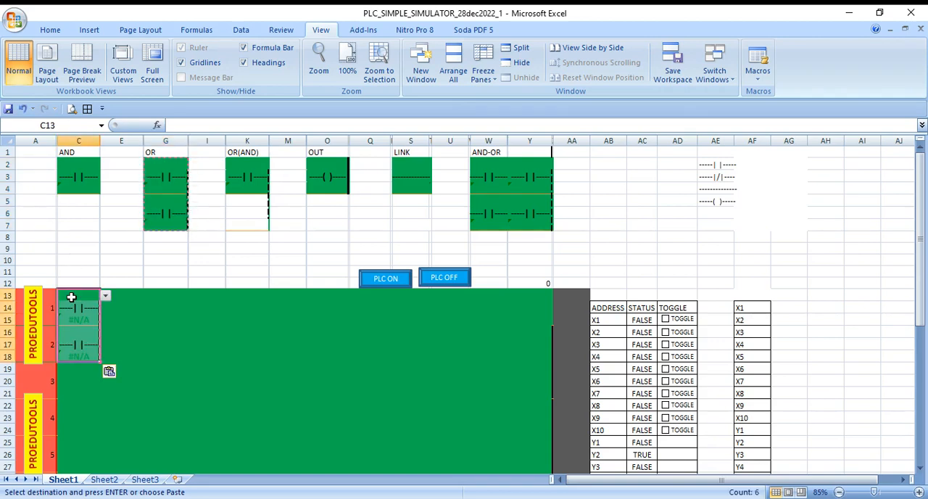
- Paste three more copies of the OR block at cells C19, E13 and G13 in the ladder area
left_click(71, 367)
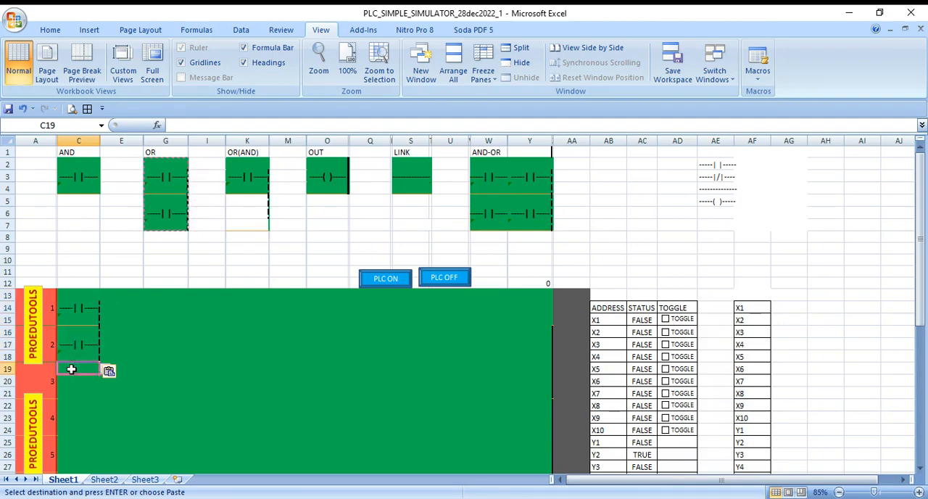
key("ctrl+v")
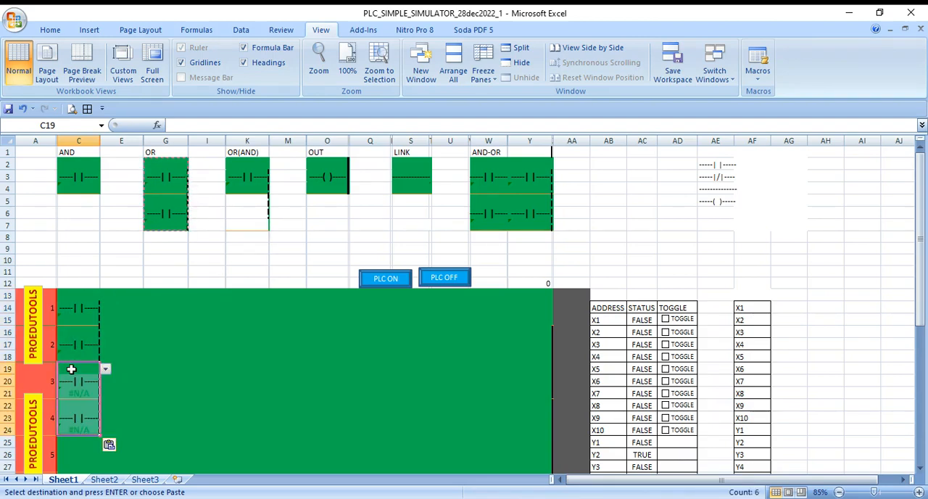
left_click(119, 296)
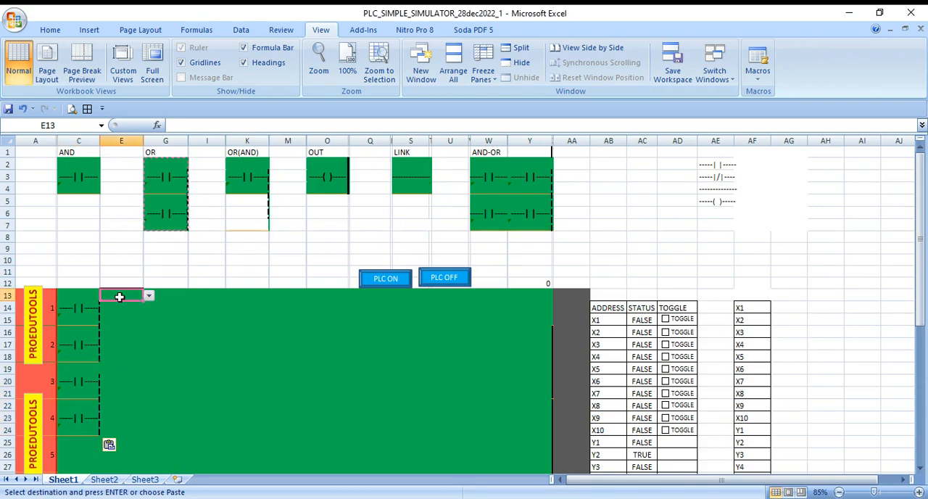
key("ctrl+v")
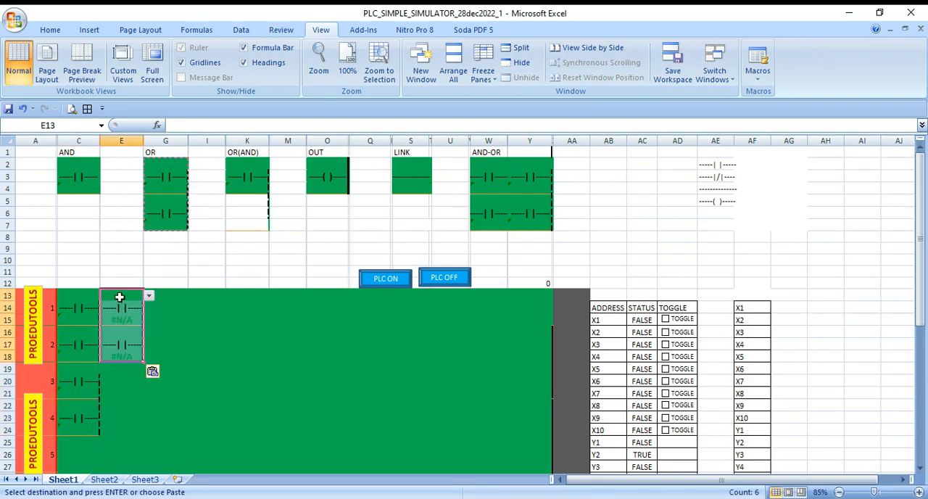
left_click(167, 289)
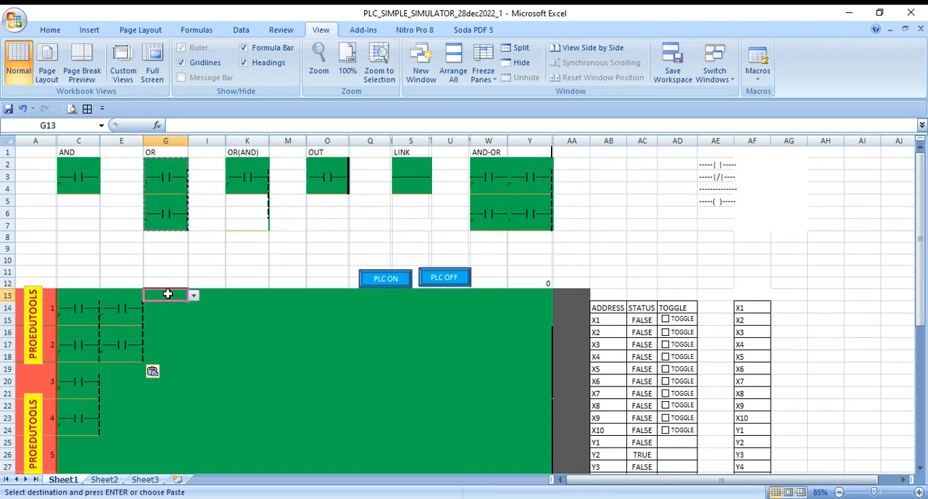
key("ctrl+v")
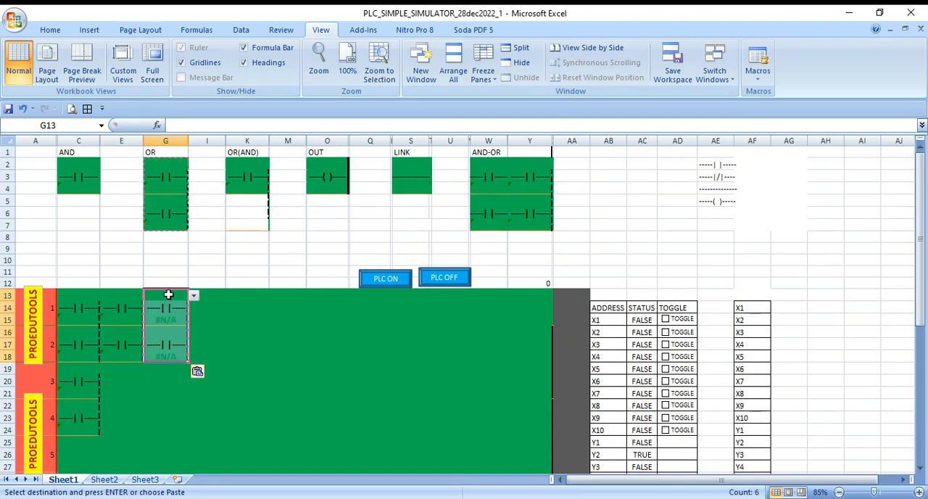
left_click(232, 337)
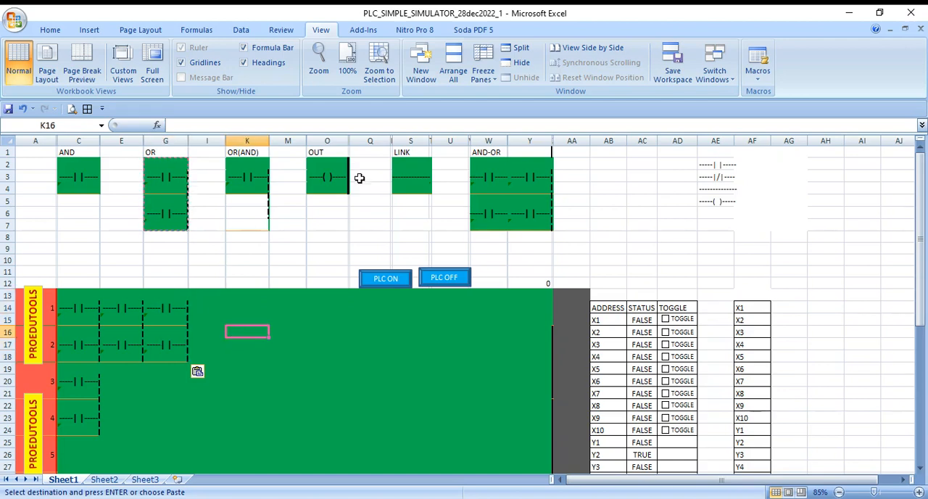
key("Escape")
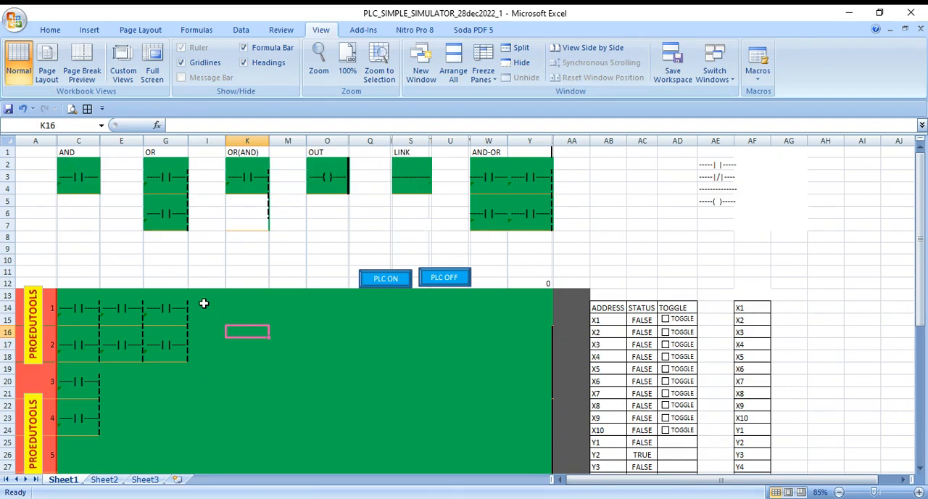
- Copy the AND contact block from the symbol templates to cell I13 on rung 1
left_click(70, 162)
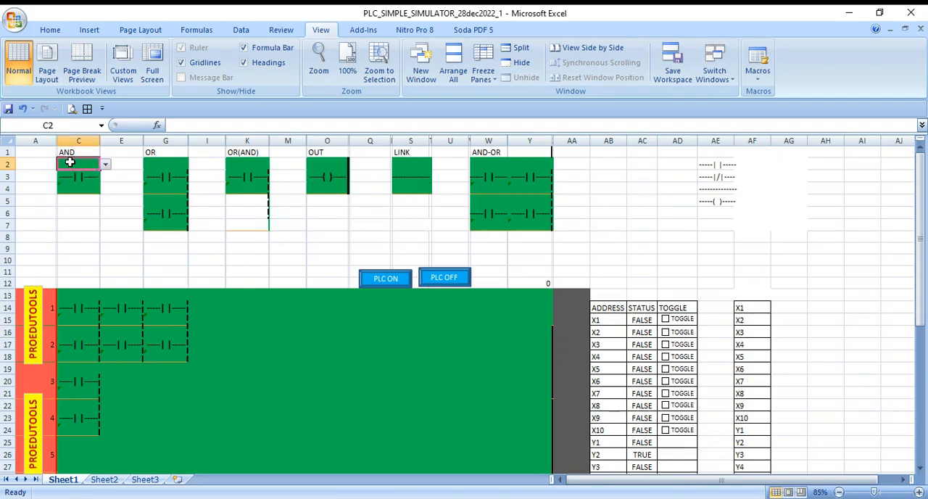
left_click_drag(70, 162, 72, 187)
key("ctrl+c")
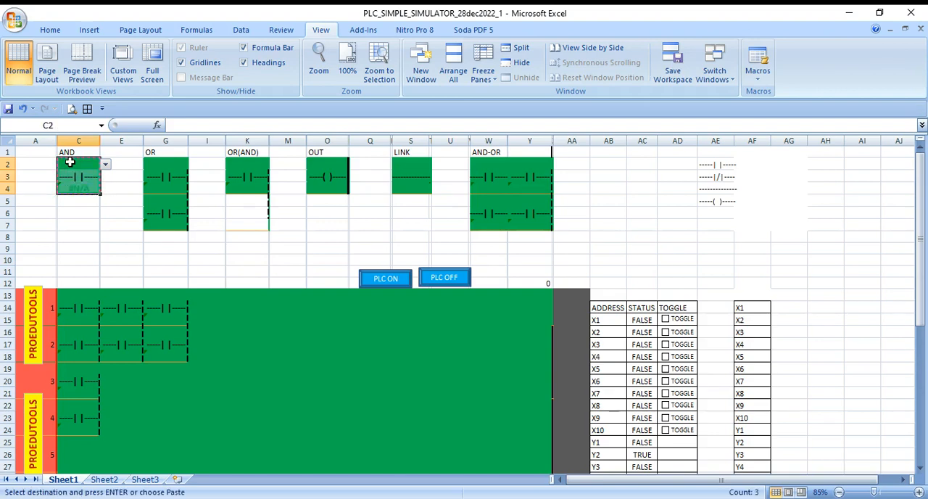
left_click(212, 295)
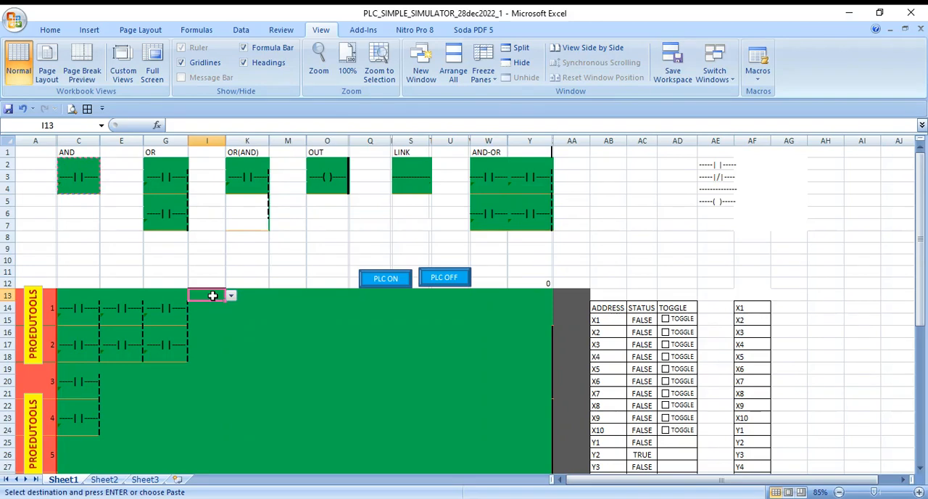
key("Return")
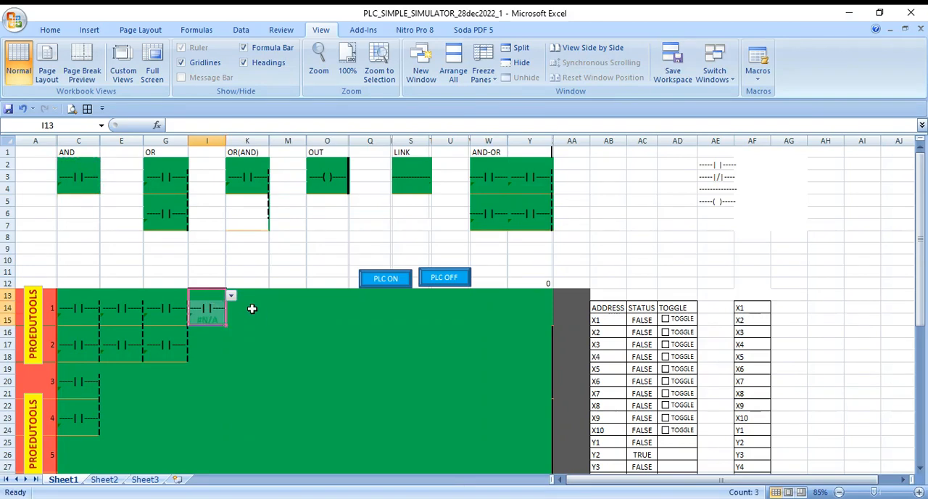
left_click(248, 307)
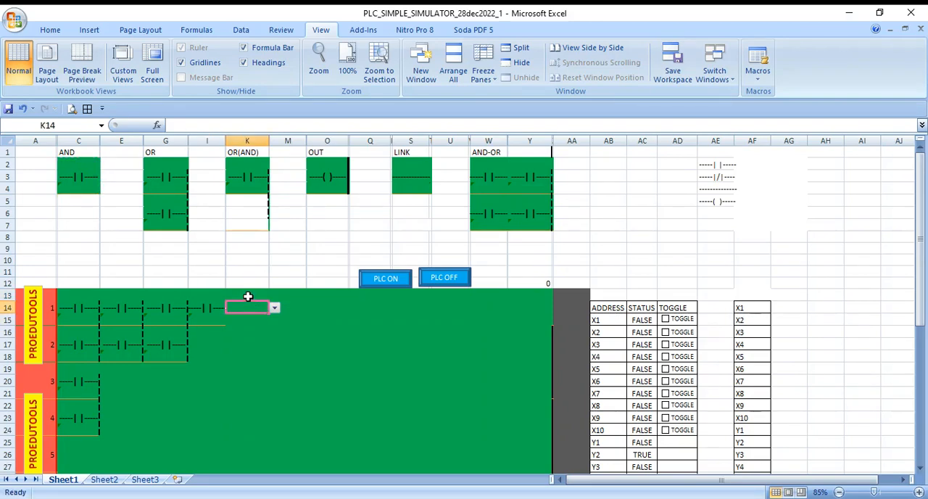
left_click(247, 295)
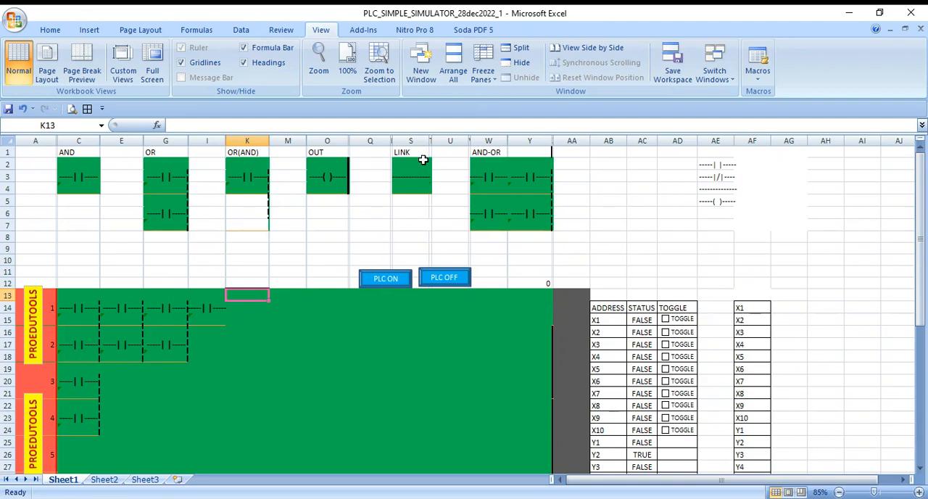
- Copy the LINK block, including its narrow side column, to column K of rung 1 after the AND contact
left_click_drag(419, 160, 426, 187)
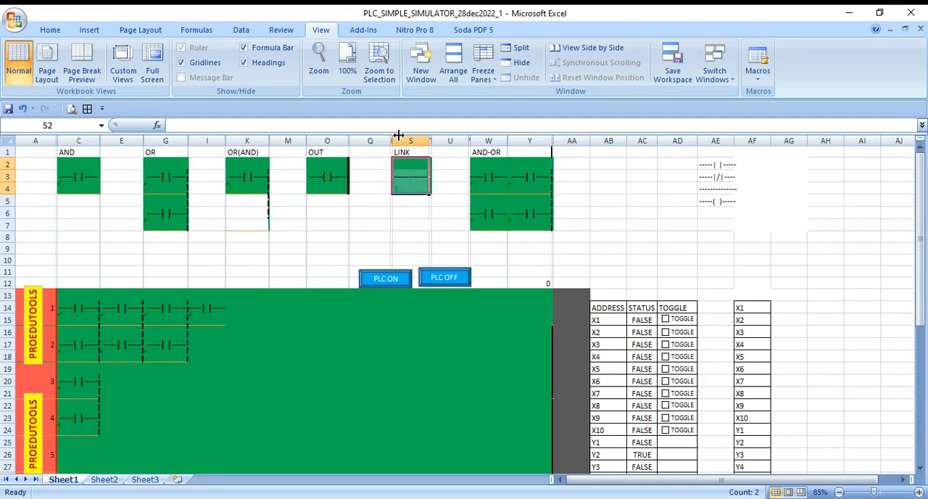
key("shift+Right")
key("ctrl+c")
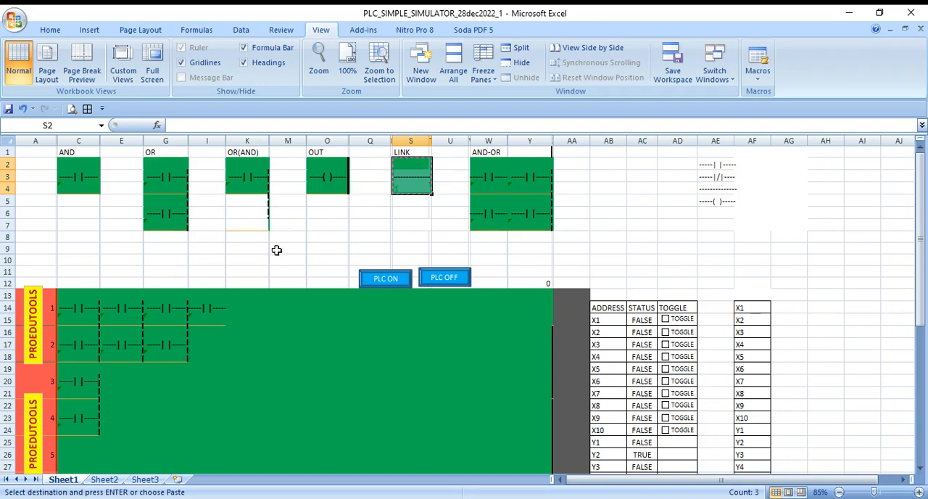
left_click(241, 302)
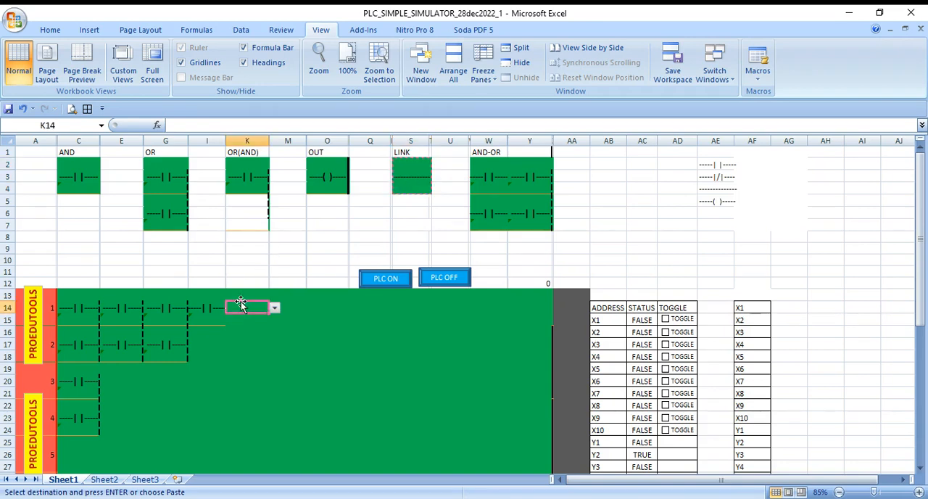
key("ctrl+v")
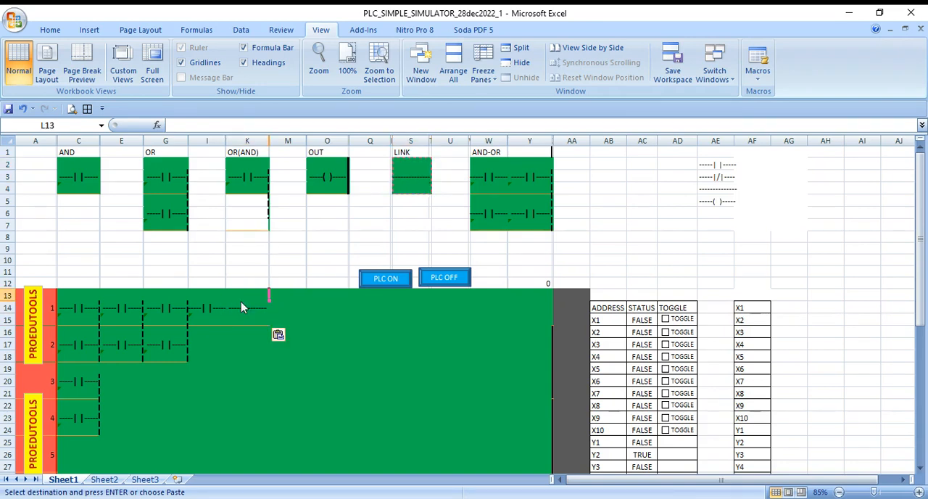
- Extend rung 1 with LINK blocks pasted at M13, O13, Q13, S13, U13 and W13
key("Right")
key("ctrl+v")
key("Right")
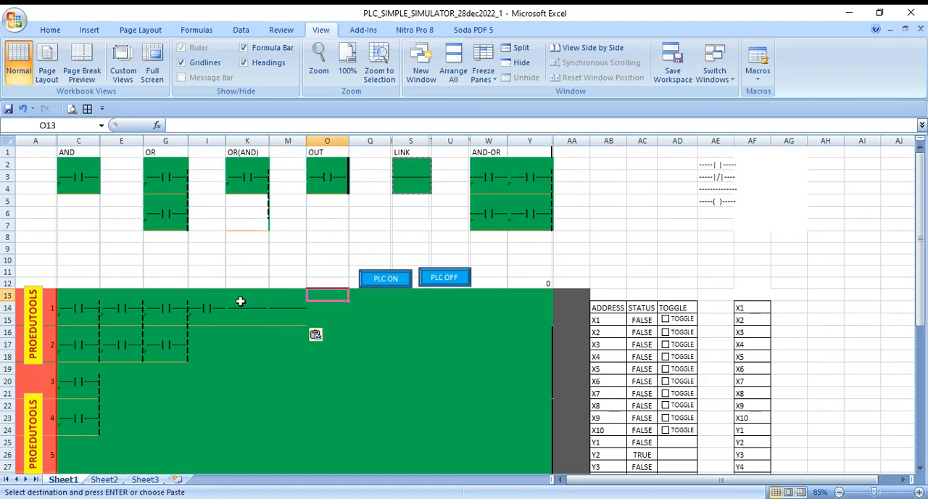
key("ctrl+v")
key("Right")
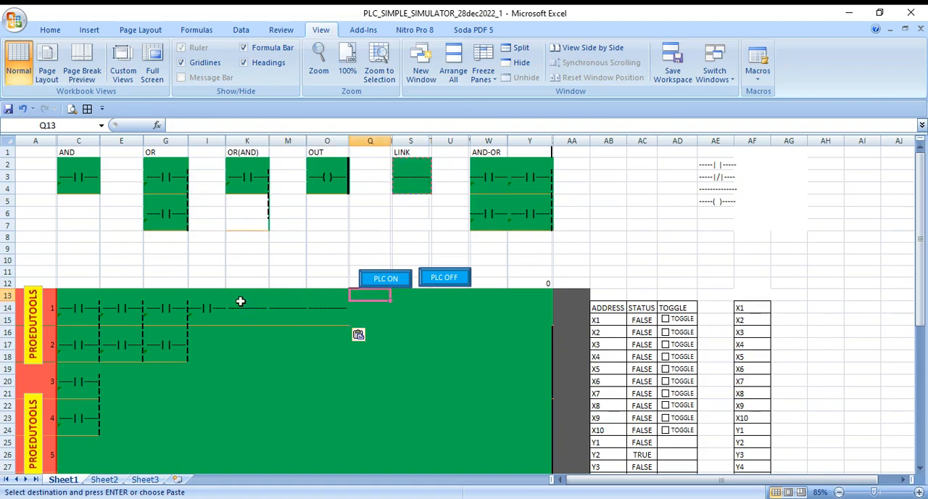
key("ctrl+v")
key("Right")
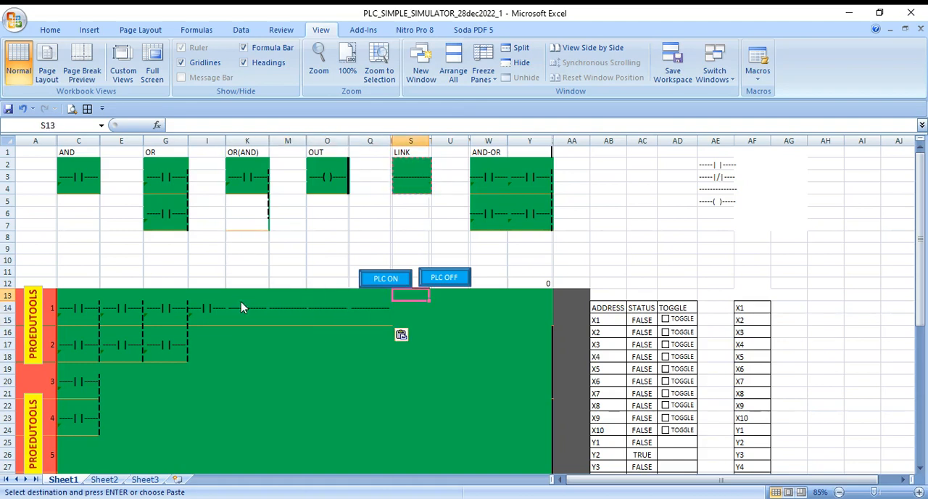
key("ctrl+v")
key("Right")
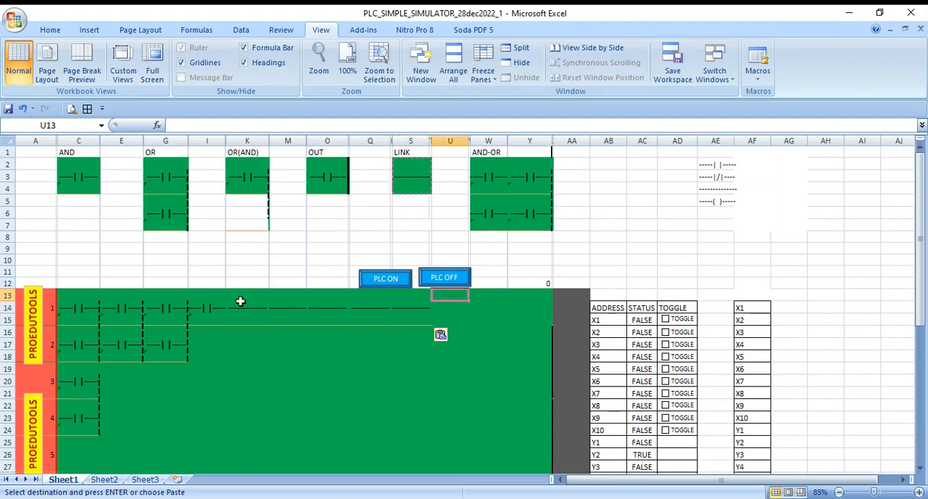
key("ctrl+v")
key("Right")
key("ctrl+v")
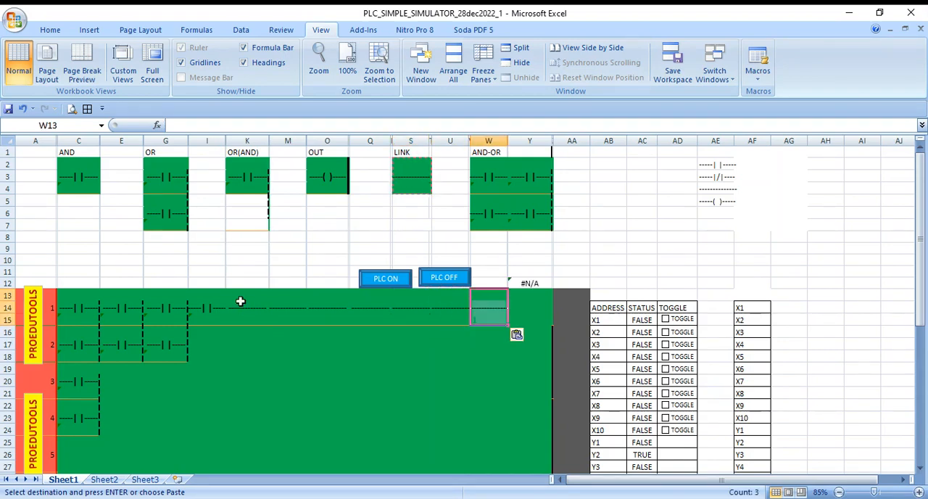
key("Right")
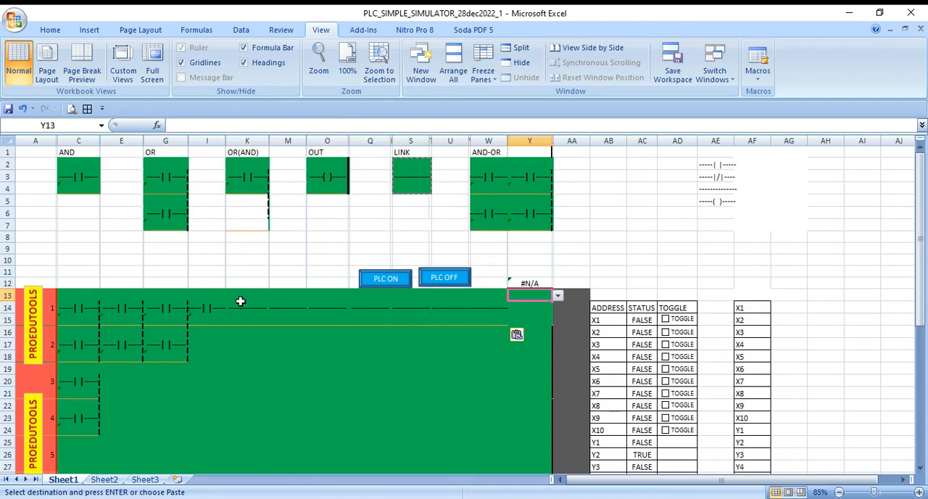
- Copy the OUT coil block from the symbol templates to cell Y13 at the end of rung 1
left_click(300, 258)
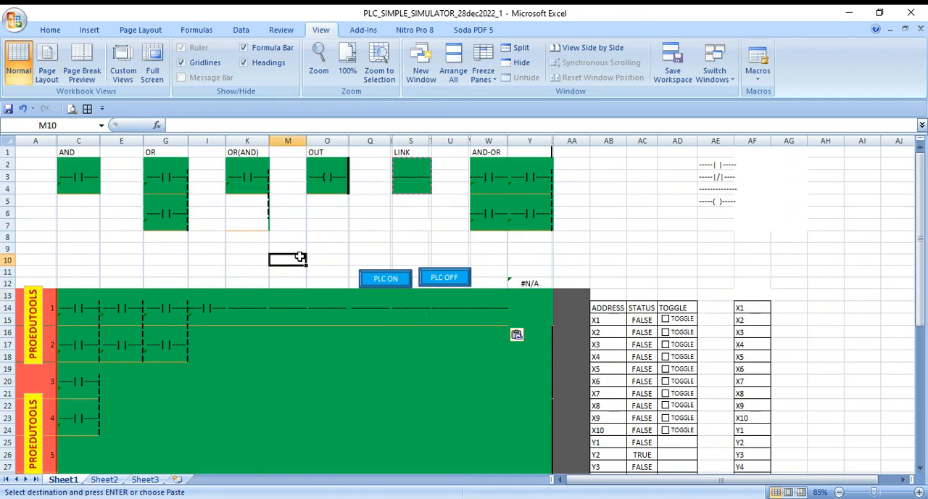
left_click(315, 161)
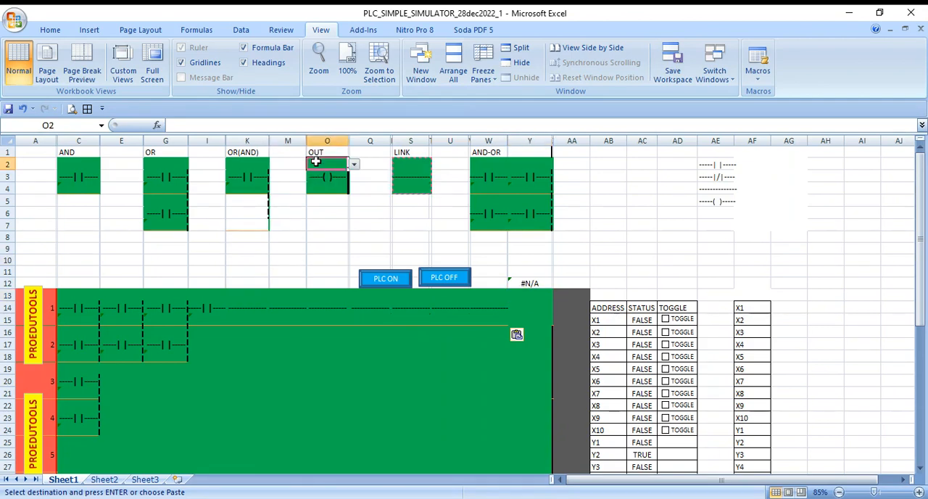
key("shift+Down")
key("shift+Down")
key("ctrl+c")
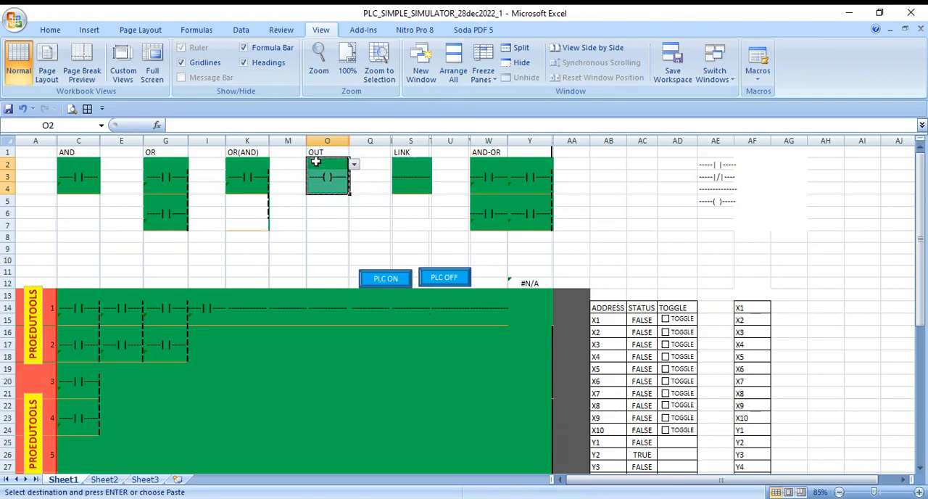
left_click(536, 295)
key("Return")
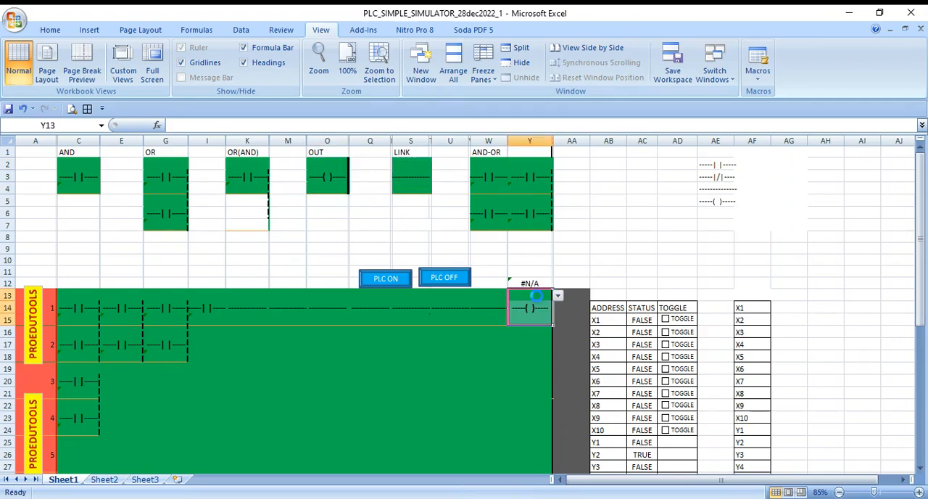
left_click(320, 417)
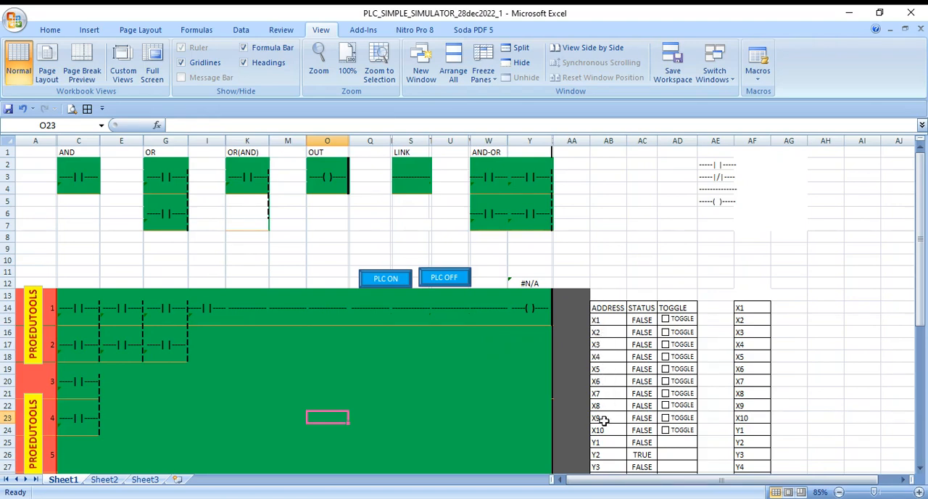
- Assign address X1 to the first-column contact on rung 1 (C13) and X2 to the one on rung 2 (C16)
left_click(84, 296)
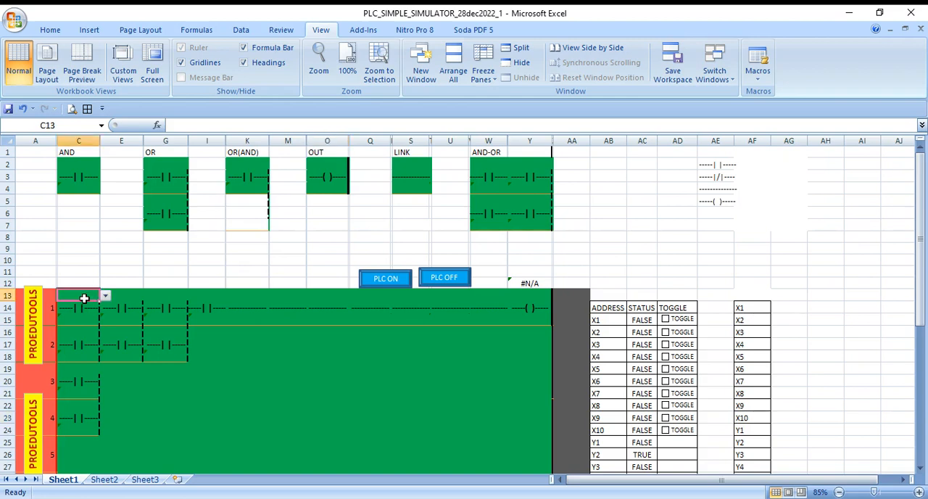
left_click(105, 296)
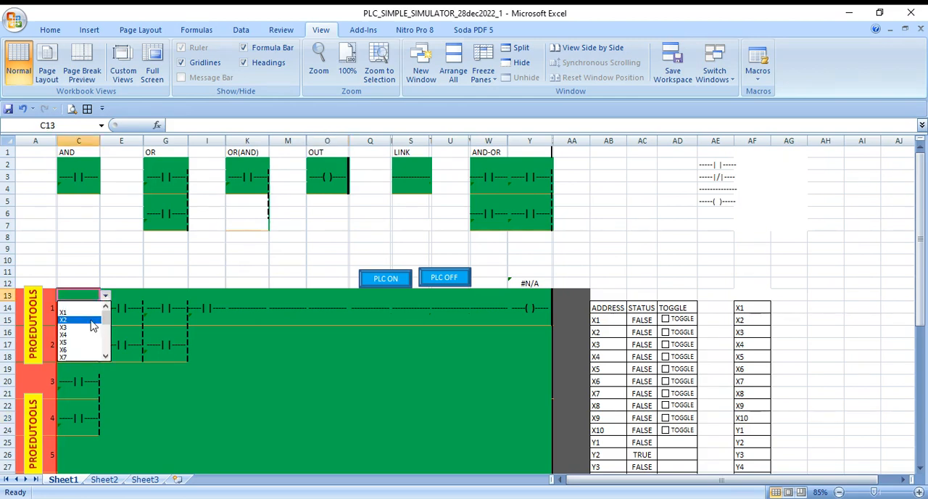
left_click(92, 320)
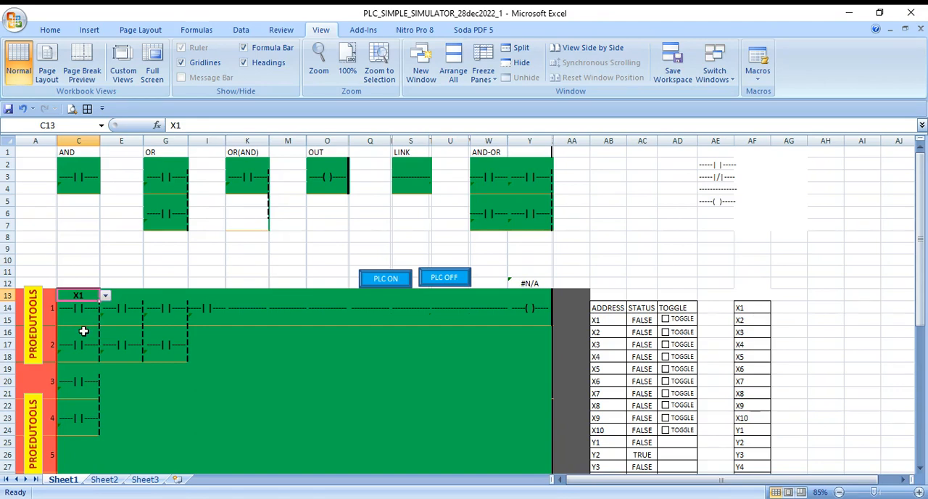
left_click(83, 331)
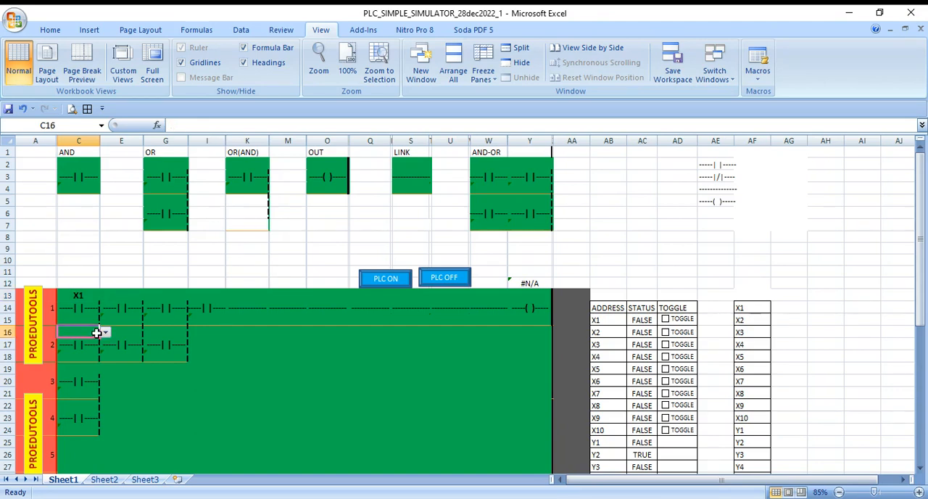
left_click(105, 332)
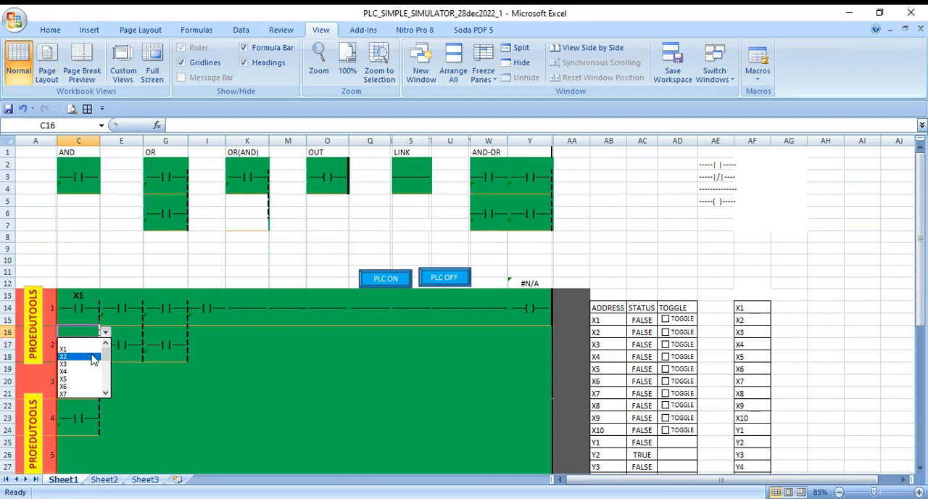
left_click(93, 357)
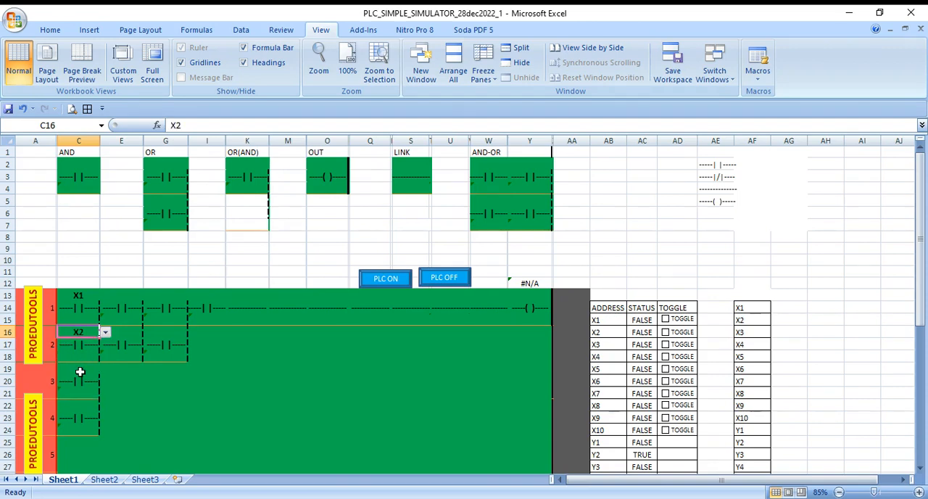
- Assign address X3 to the contact on rung 3 (C19) and X4 to the contact on rung 4 (C22)
left_click(80, 370)
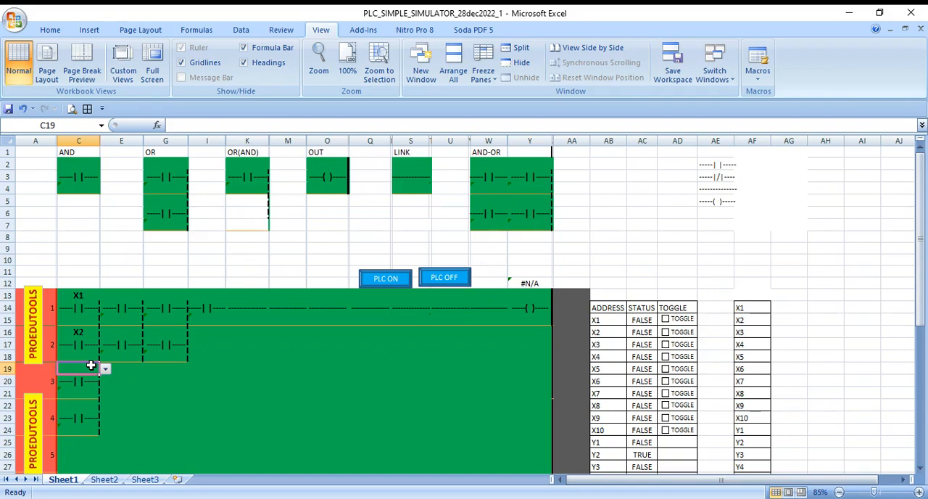
type("X3")
key("Return")
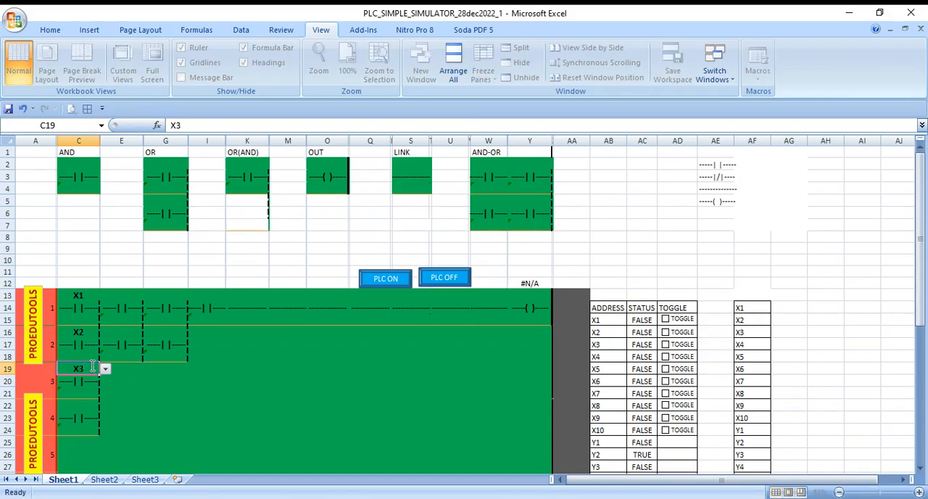
key("Down")
key("Down")
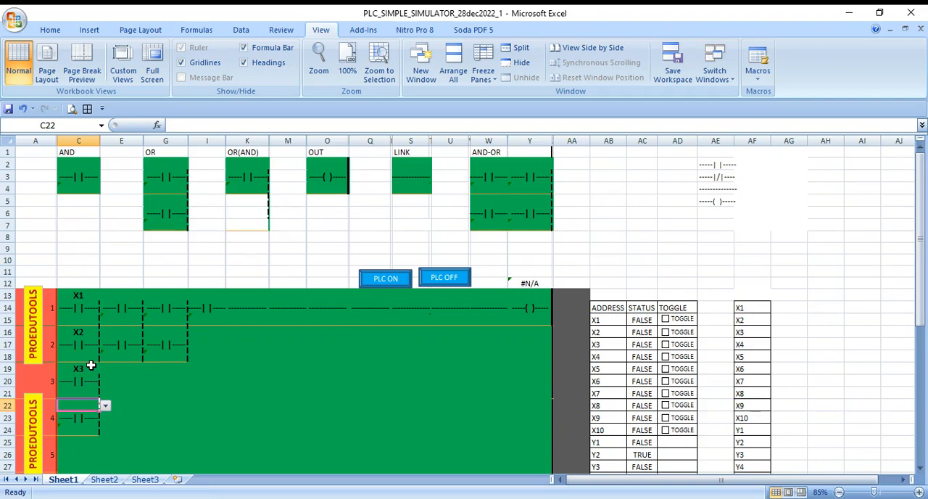
type("X")
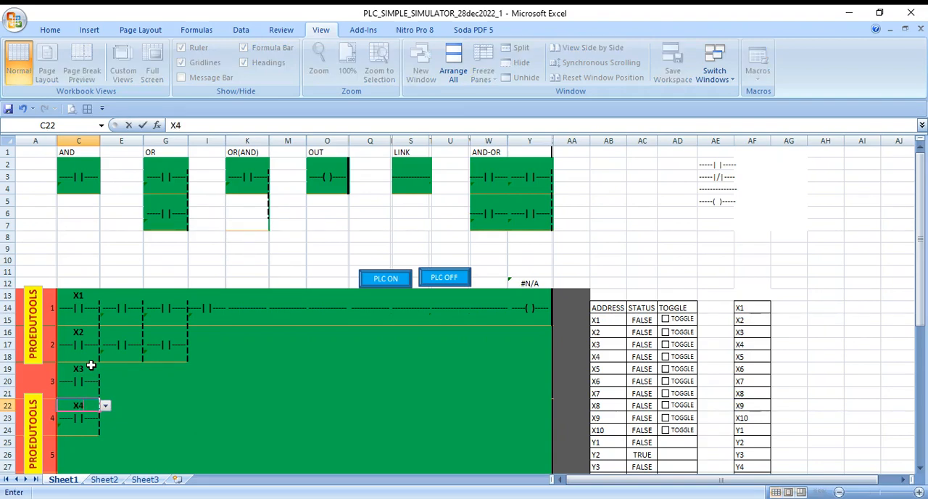
type("4")
key("Right")
- Assign address X5 to the second-column contact on rung 1 (E13) and X6 to the one below it (E16)
key("Up")
key("Up")
key("Up")
key("Up")
key("Up")
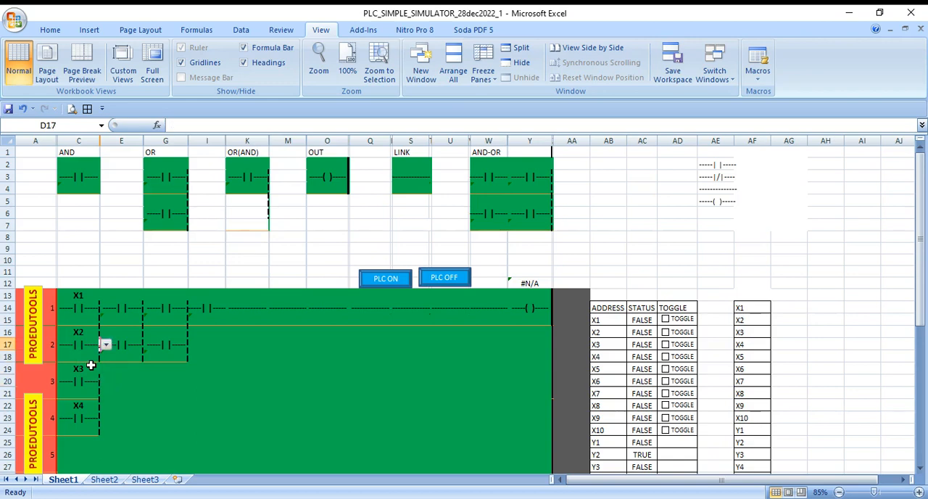
key("Up")
key("Up")
key("Right")
key("Up")
key("Up")
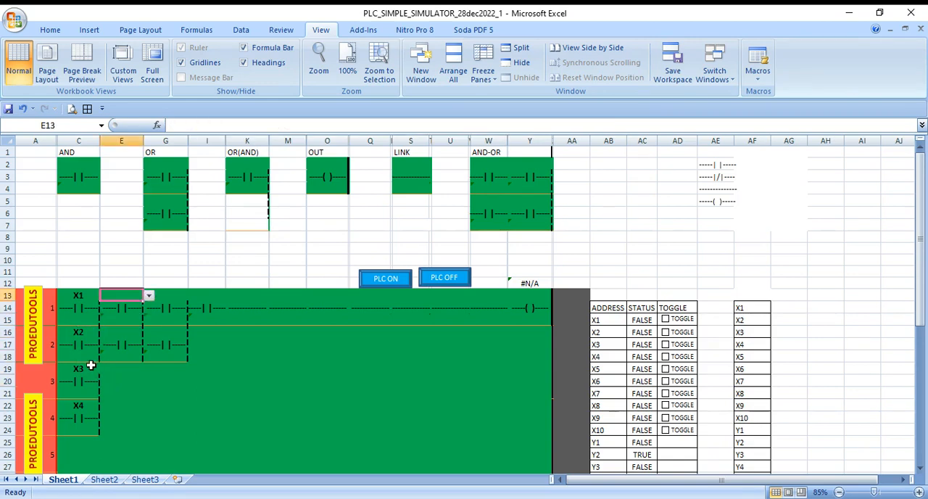
type("X5")
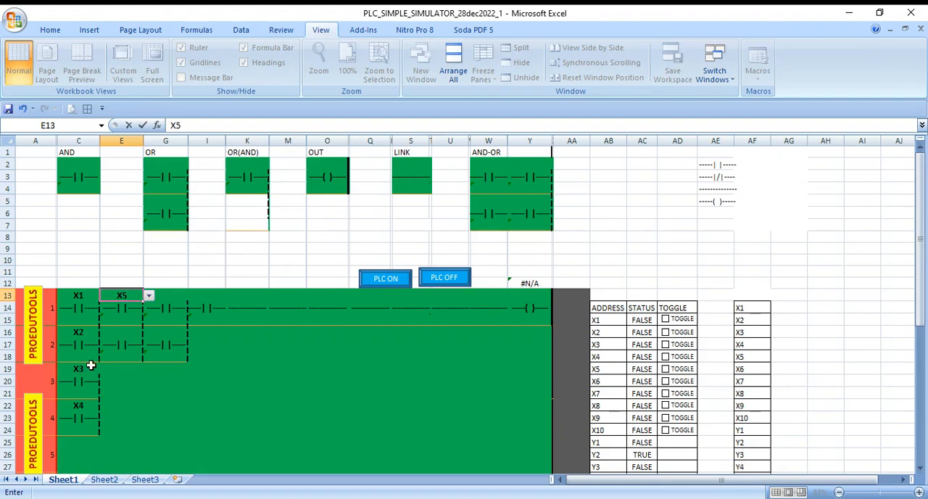
key("Return")
key("Return")
key("Down")
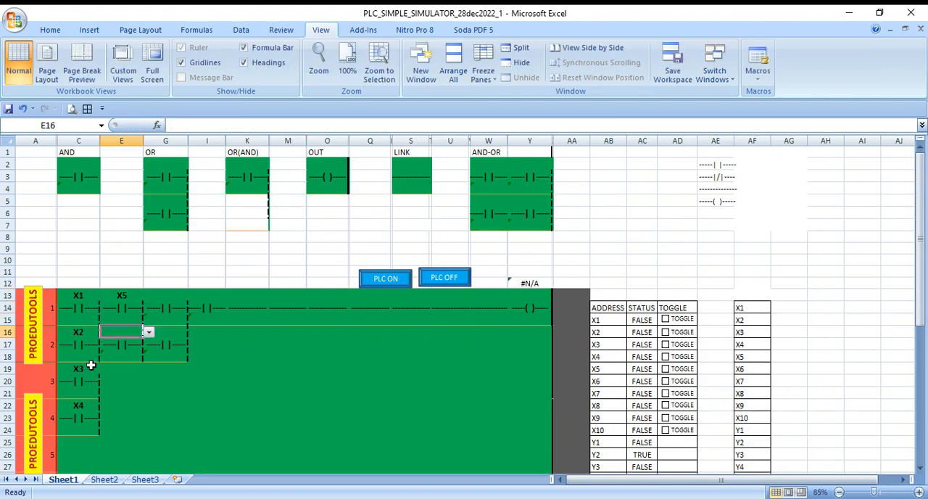
type("X5")
key("Tab")
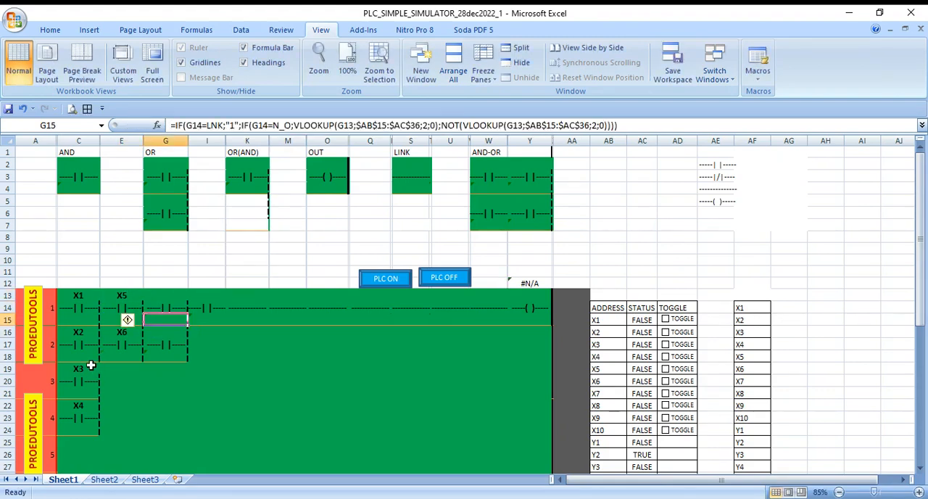
- Assign address X7 to the third-column contact on rung 1 (G13) and X8 to the one below it (G16)
key("Up")
key("Up")
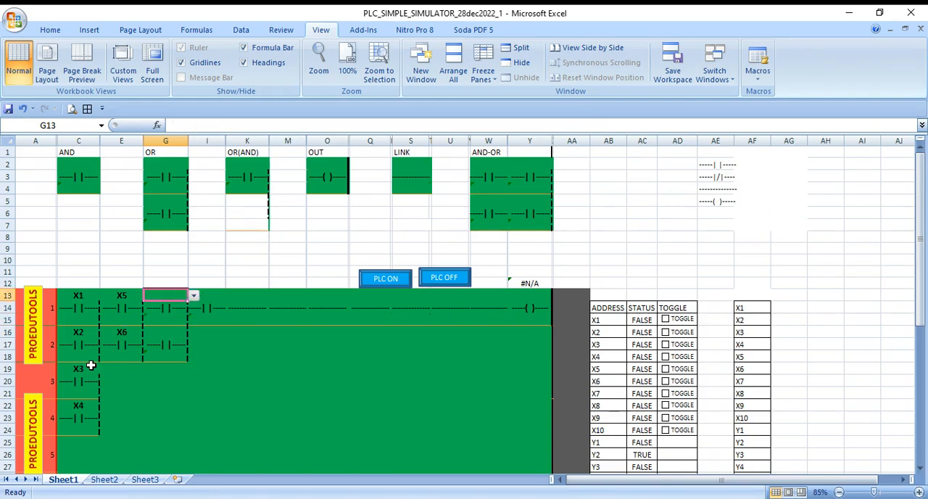
type("X7")
key("Return")
key("Return")
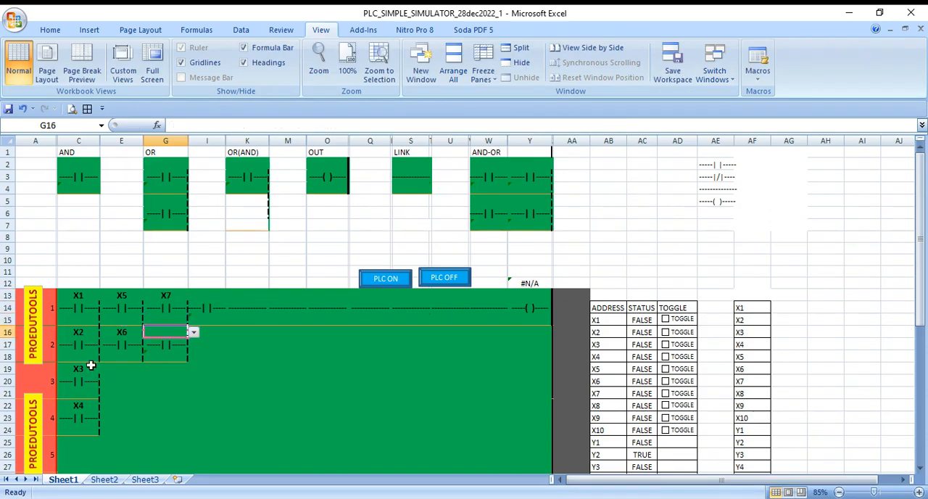
type("X")
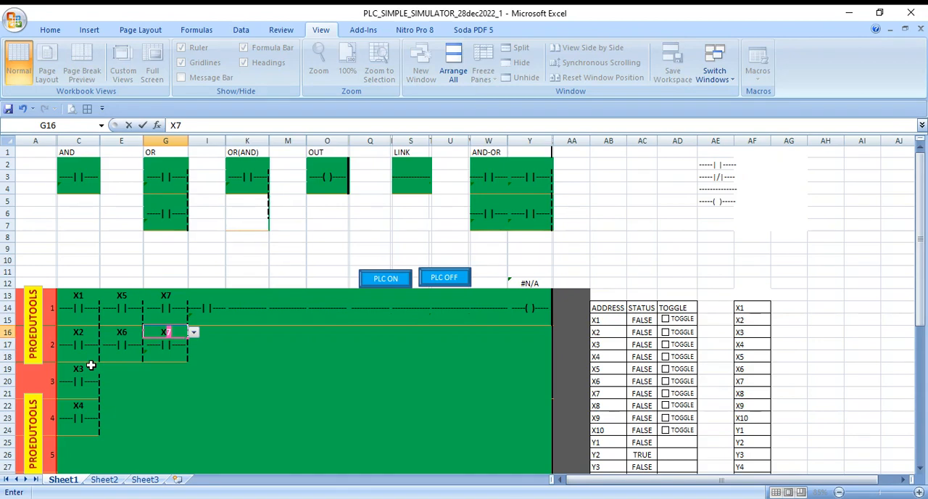
type("8")
key("Right")
key("Right")
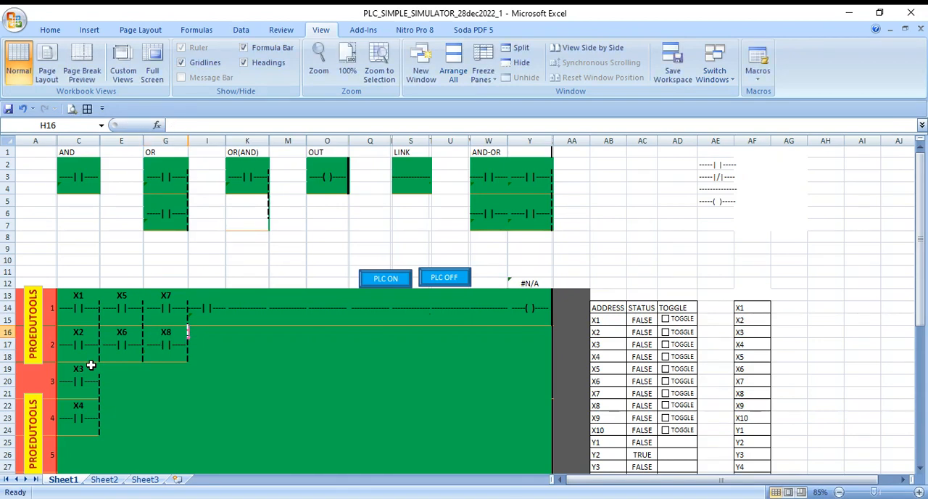
- Assign address X9 to the AND contact on rung 1 in cell I13
key("Up")
key("Up")
key("Up")
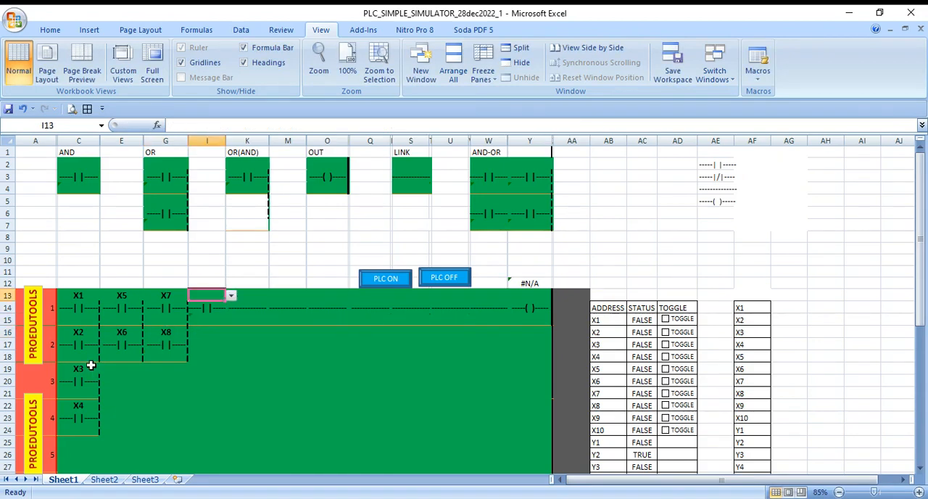
type("X9")
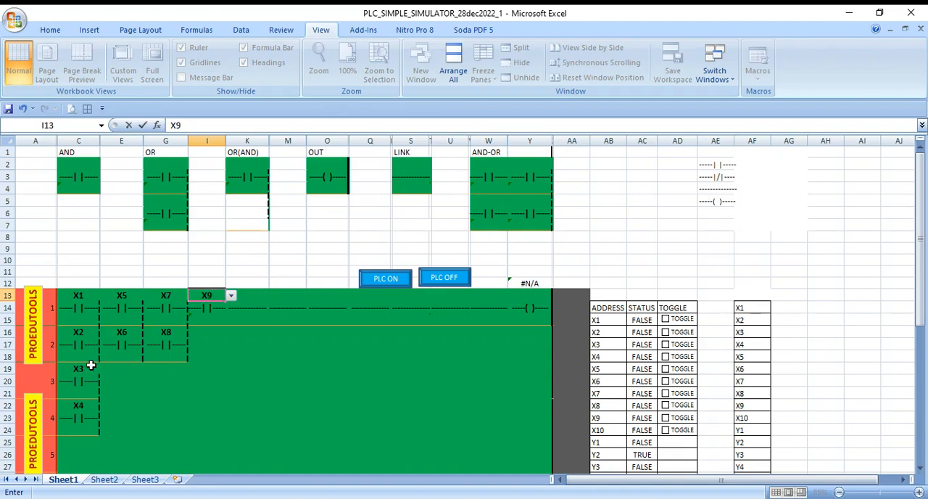
key("Return")
key("Down")
key("Down")
key("Down")
key("Down")
key("Down")
key("Down")
key("Down")
key("Down")
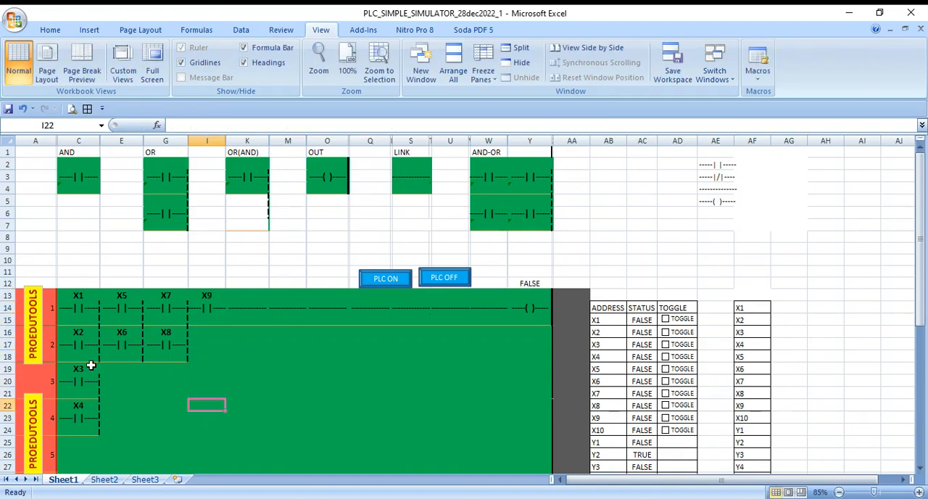
key("Up")
key("Up")
key("Up")
key("Up")
key("Up")
key("Up")
key("Up")
key("Up")
key("Up")
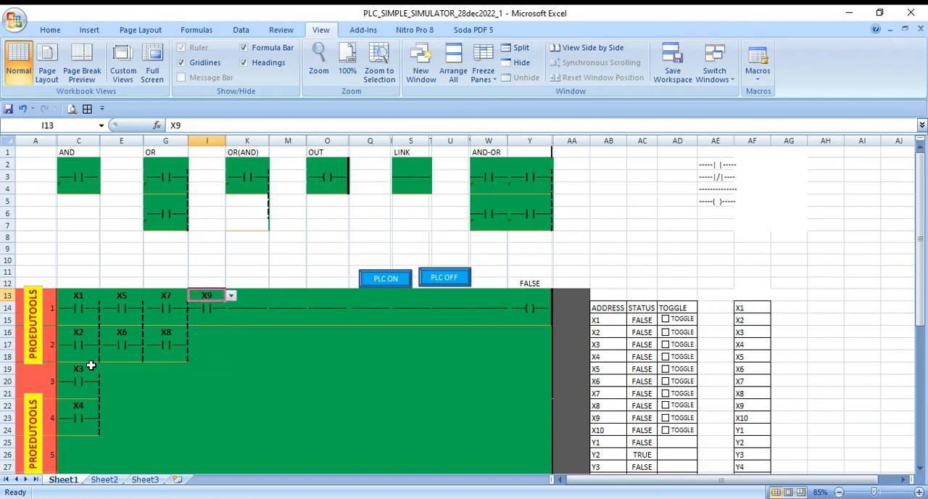
- Assign address Y2 to the output coil at the end of rung 1 in cell Y13
key("Right")
key("Right")
key("Right")
key("Right")
key("Right")
key("Right")
key("Right")
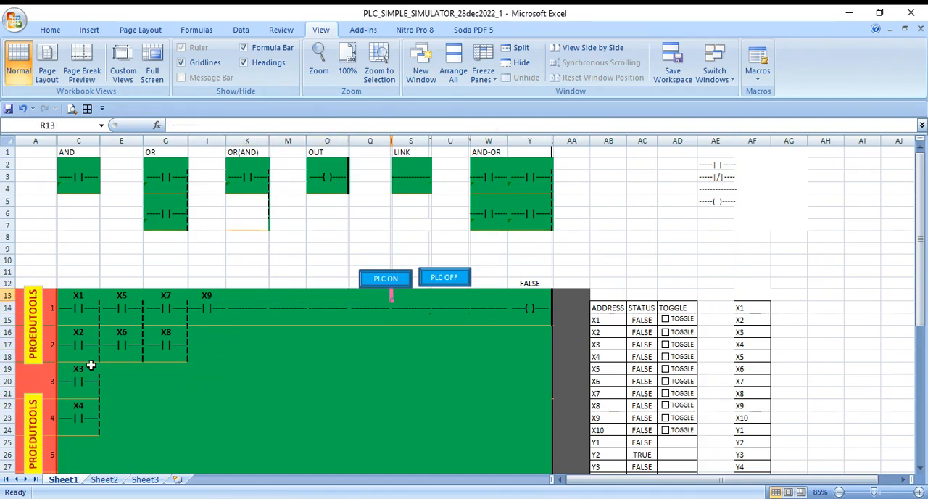
key("Right")
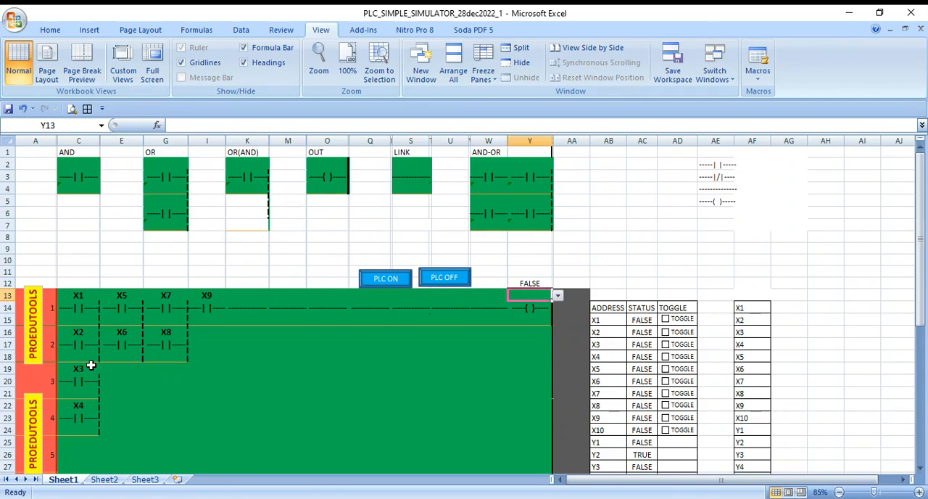
type("Y2")
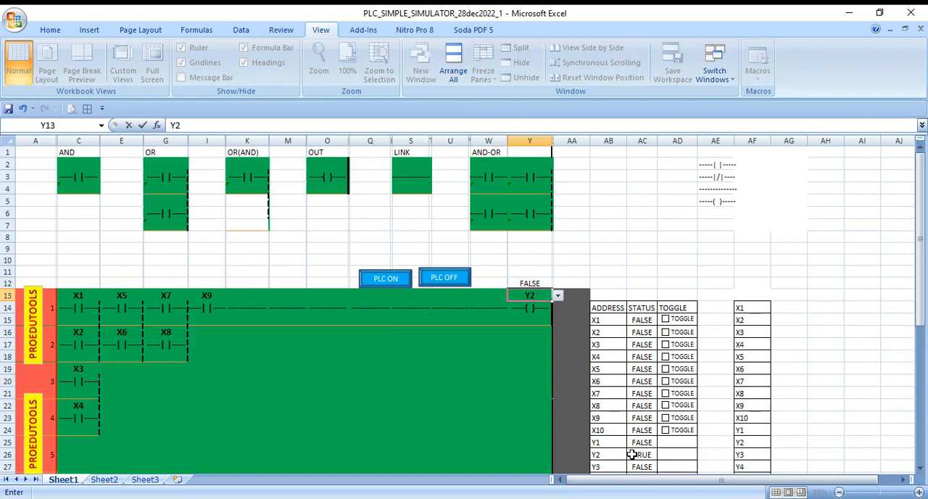
key("Return")
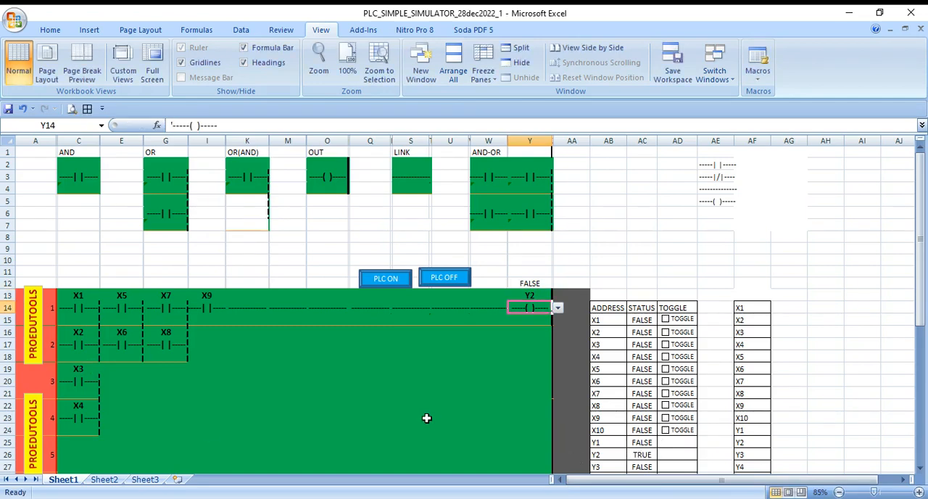
key("Left")
key("Left")
key("Left")
key("Left")
key("Left")
key("Left")
key("Left")
key("Left")
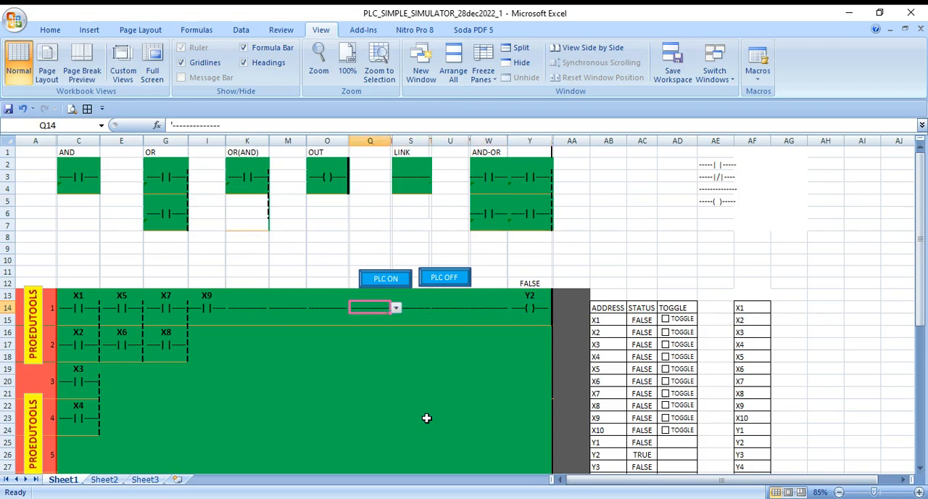
key("Left")
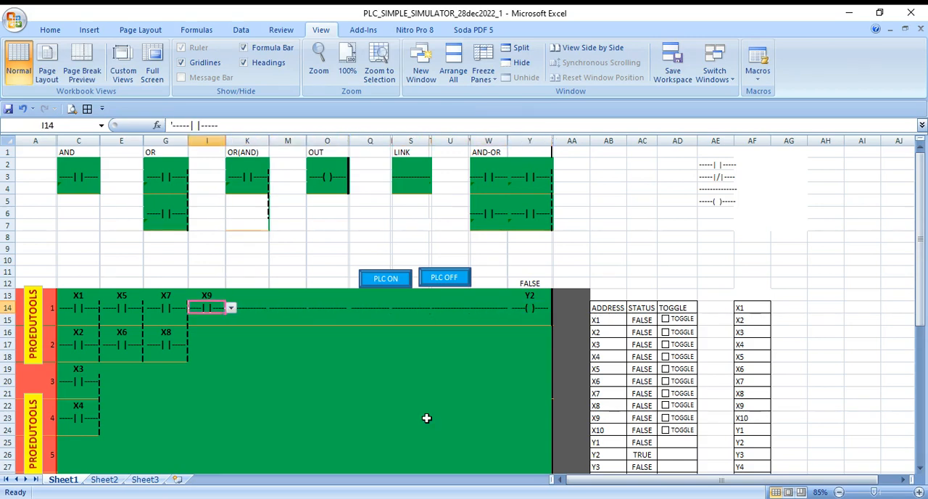
key("Left")
key("Left")
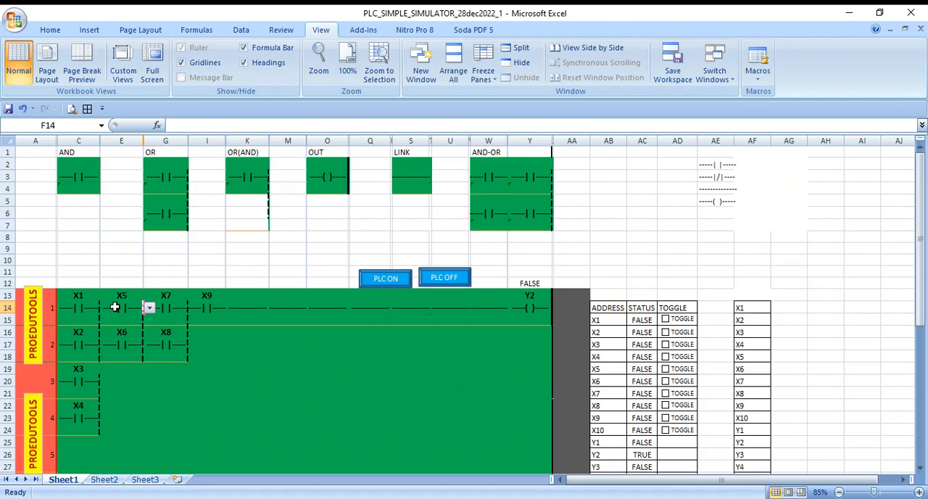
- Switch on inputs X1, X2, X3 and X4 in the address status table
left_click(665, 319)
left_click(665, 320)
left_click(665, 320)
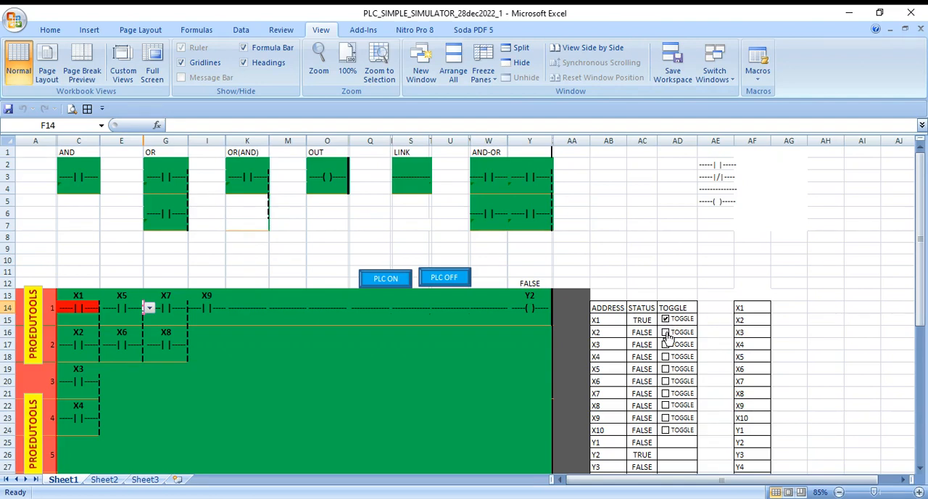
left_click(665, 333)
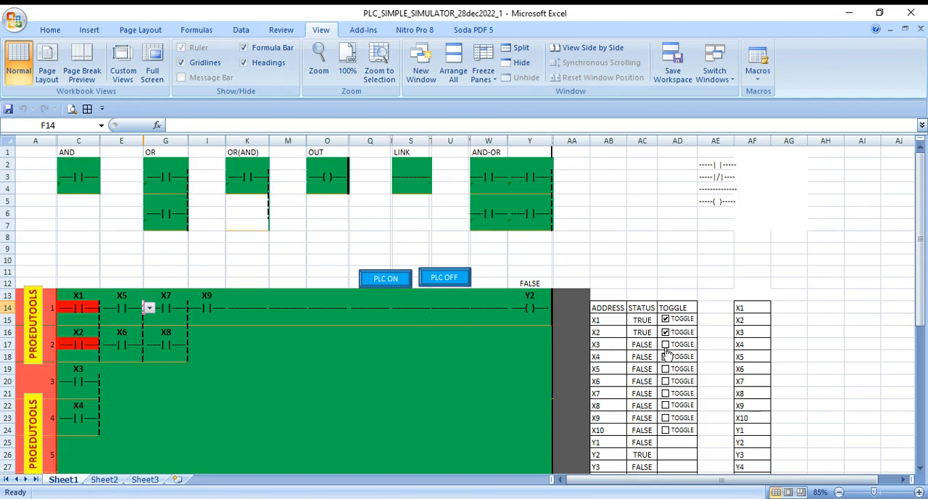
left_click(666, 346)
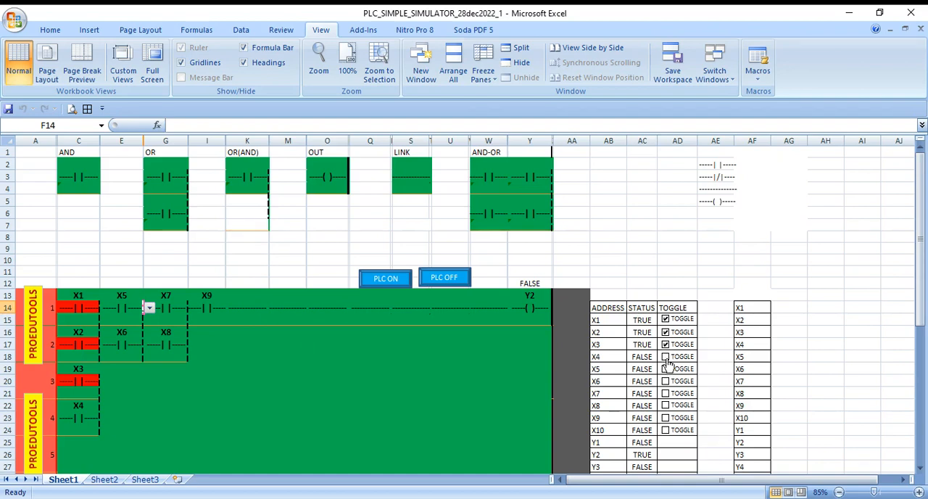
left_click(665, 357)
left_click(666, 357)
left_click(666, 357)
left_click(680, 360)
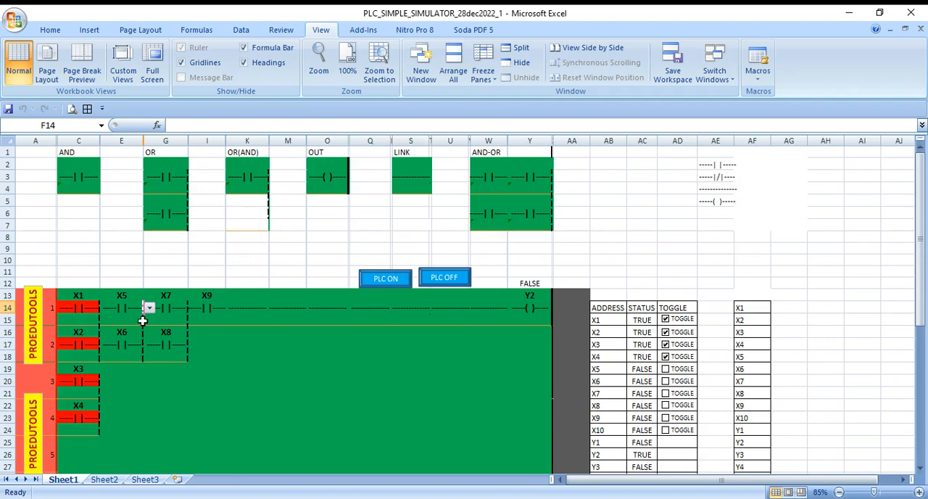
left_click(442, 372)
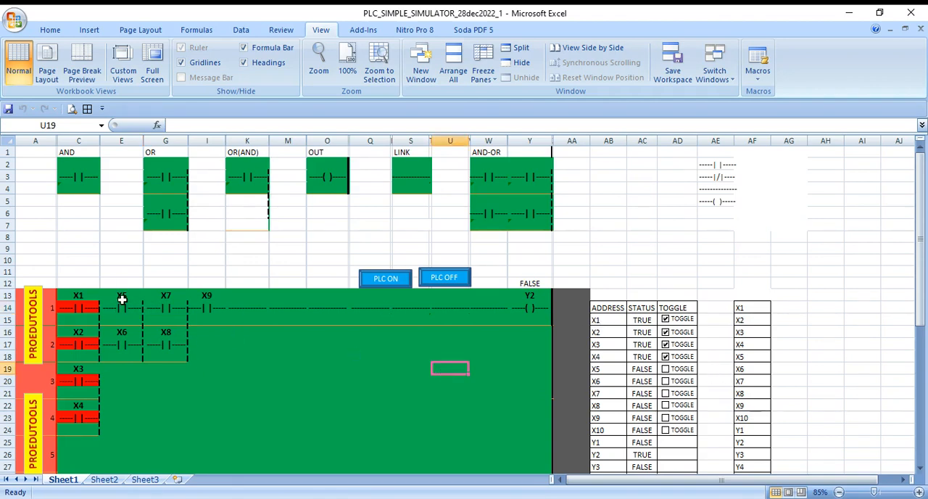
- Test the toggles of inputs X5 and X6 in the address table and leave both switched on
left_click(678, 373)
left_click(678, 372)
left_click(678, 373)
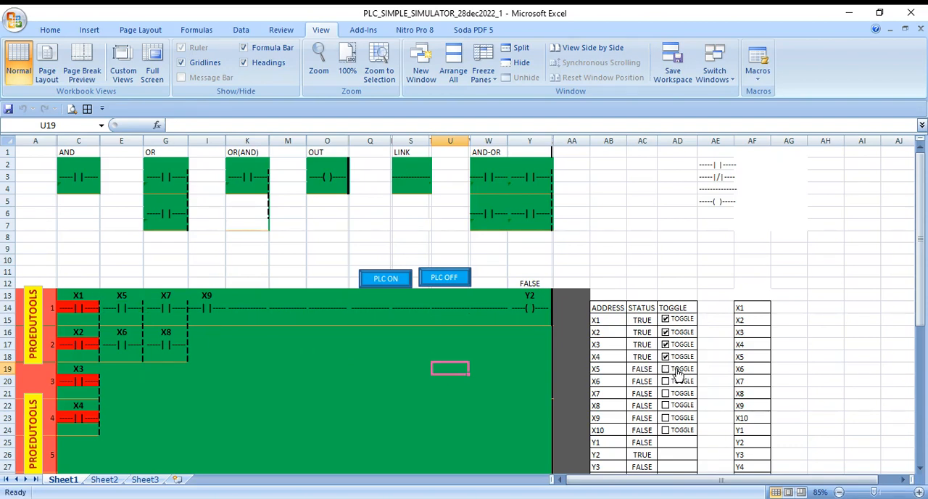
left_click(679, 381)
left_click(679, 381)
left_click(681, 382)
left_click(681, 382)
left_click(681, 370)
left_click(681, 382)
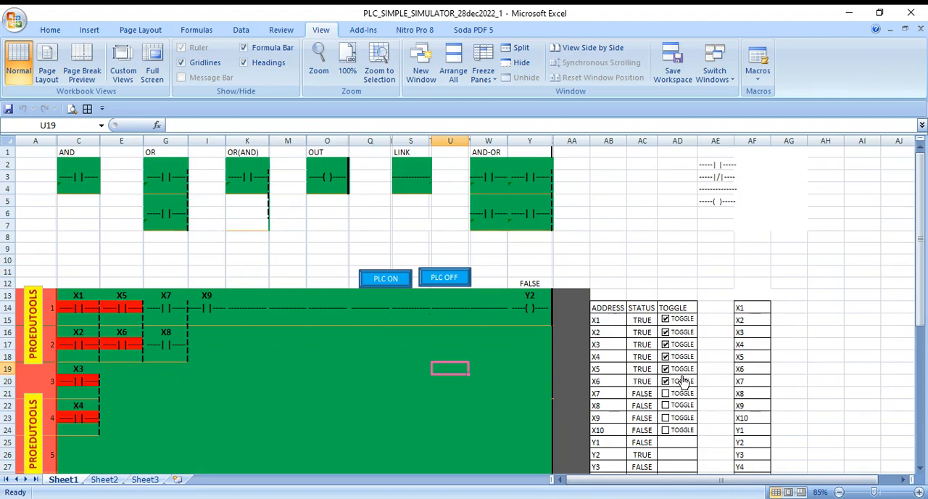
- Toggle input X7 repeatedly, leave it on, and switch on inputs X8 and X9 as well
left_click(682, 394)
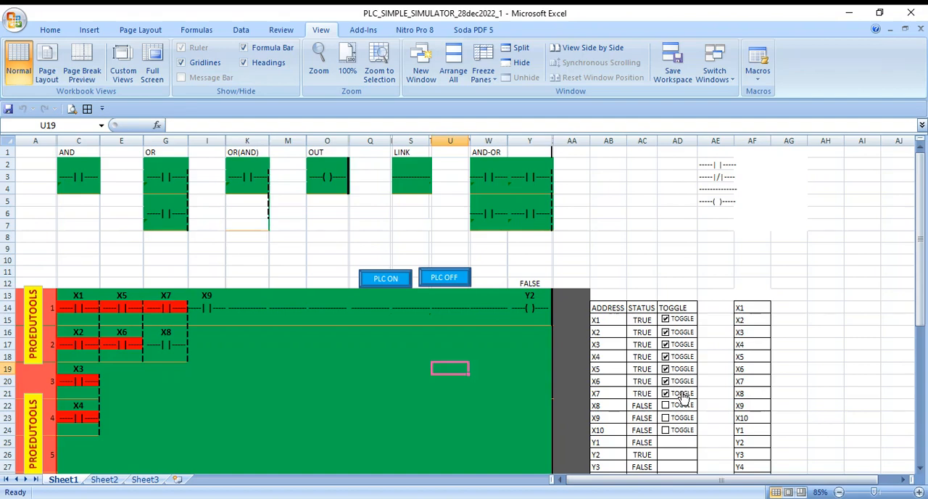
left_click(682, 395)
left_click(682, 394)
left_click(682, 394)
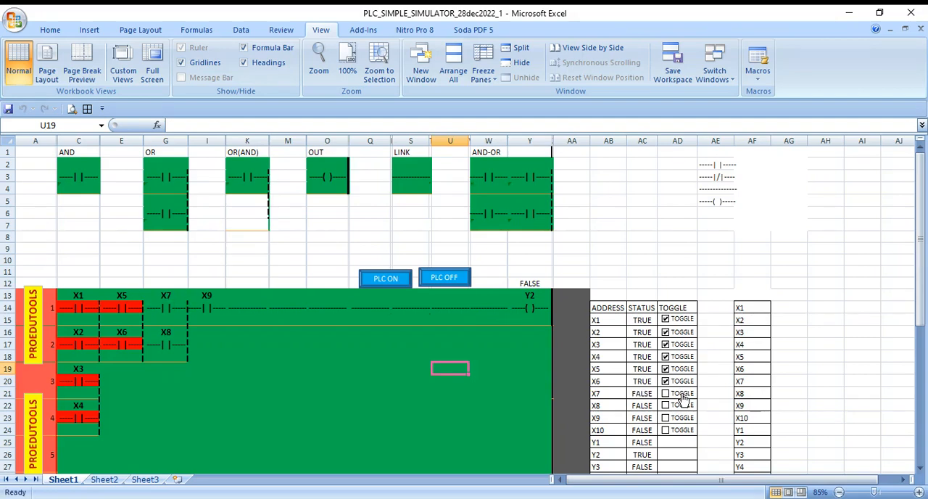
left_click(682, 395)
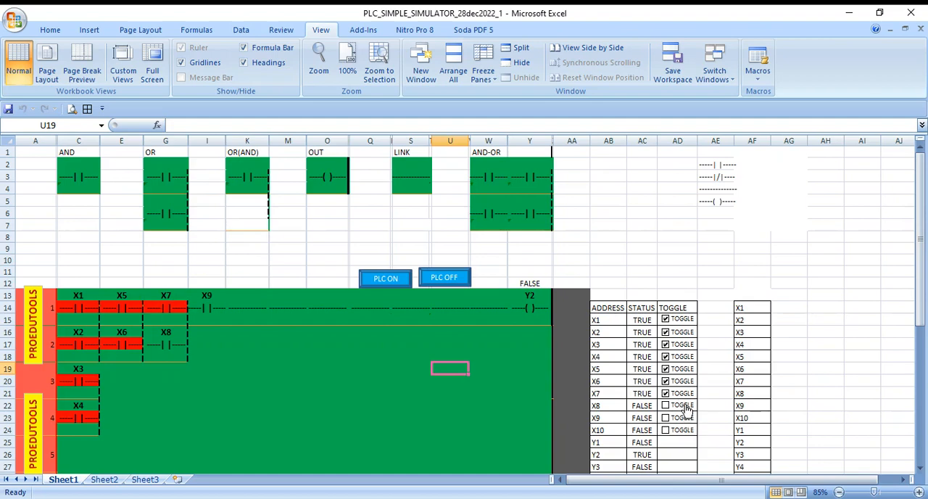
left_click(684, 406)
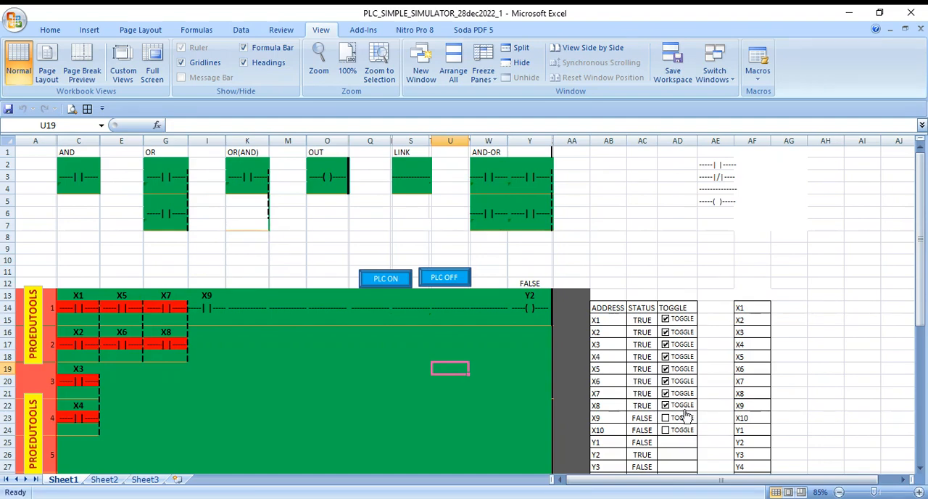
left_click(682, 421)
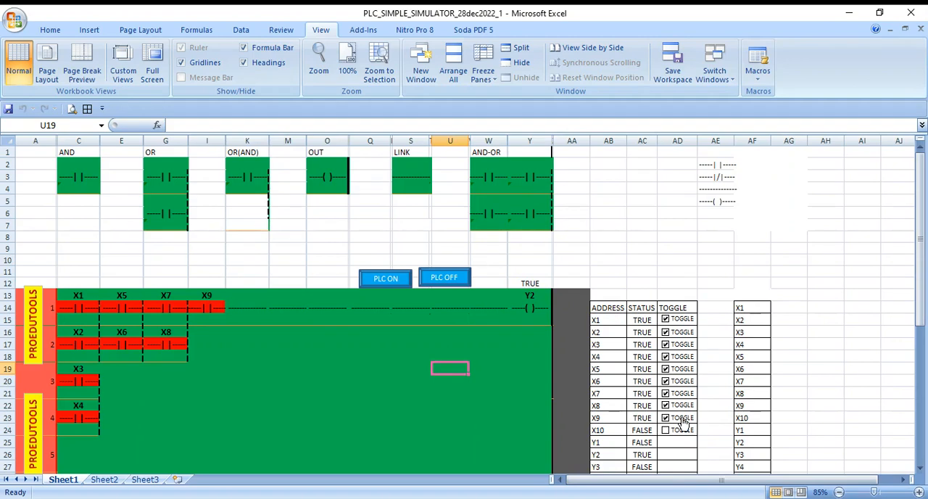
left_click(441, 413)
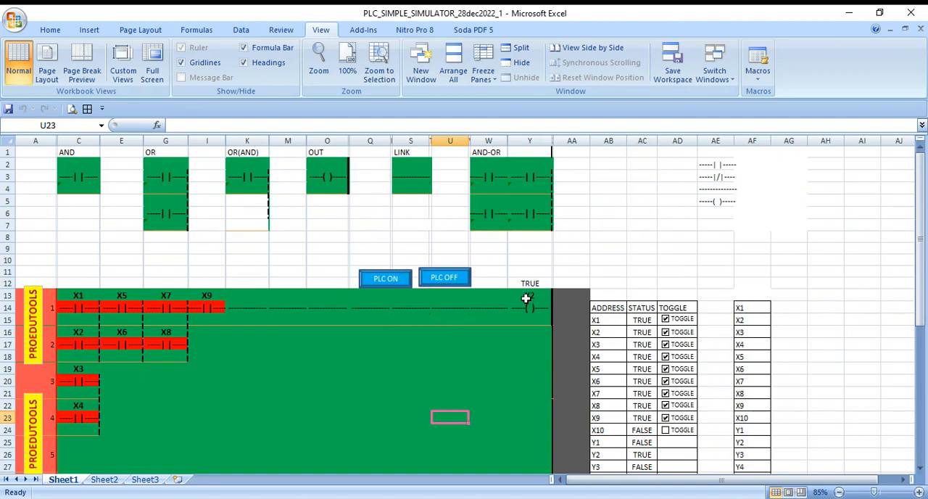
- Start the simulated PLC and test output Y2 by switching input X9 off and back on
left_click(379, 281)
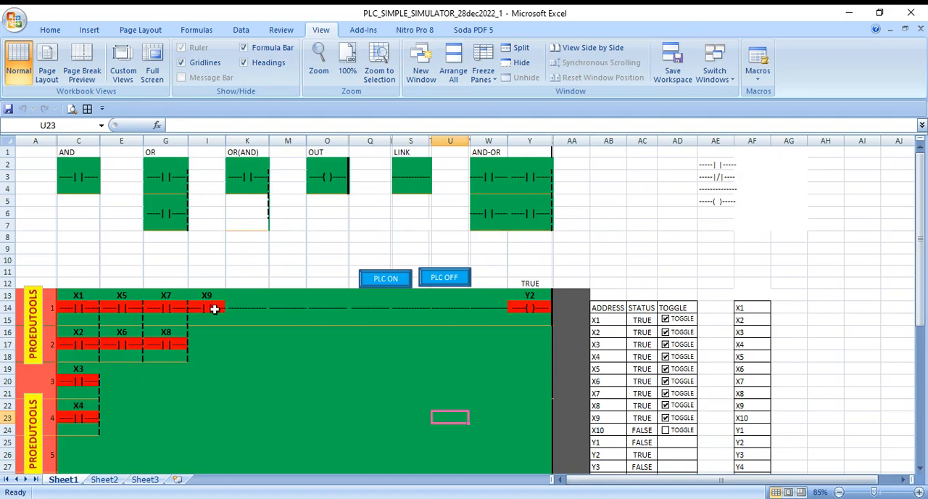
left_click(666, 419)
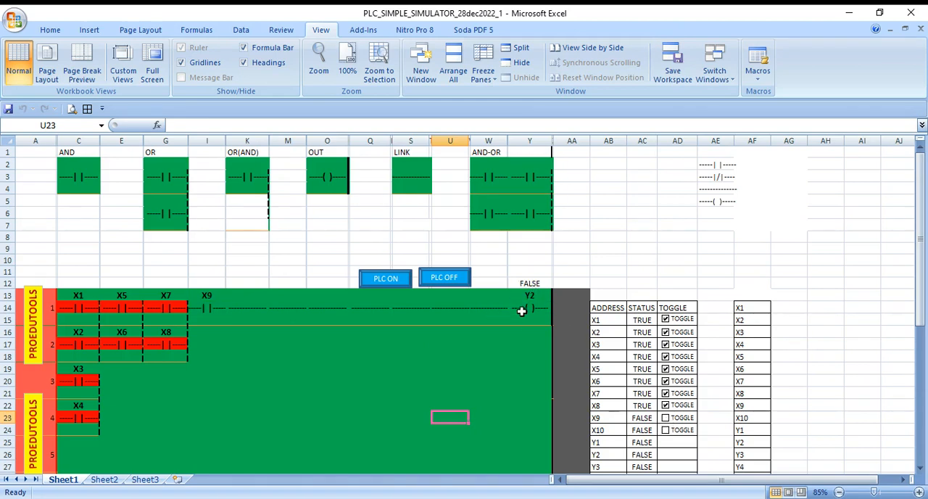
left_click(666, 419)
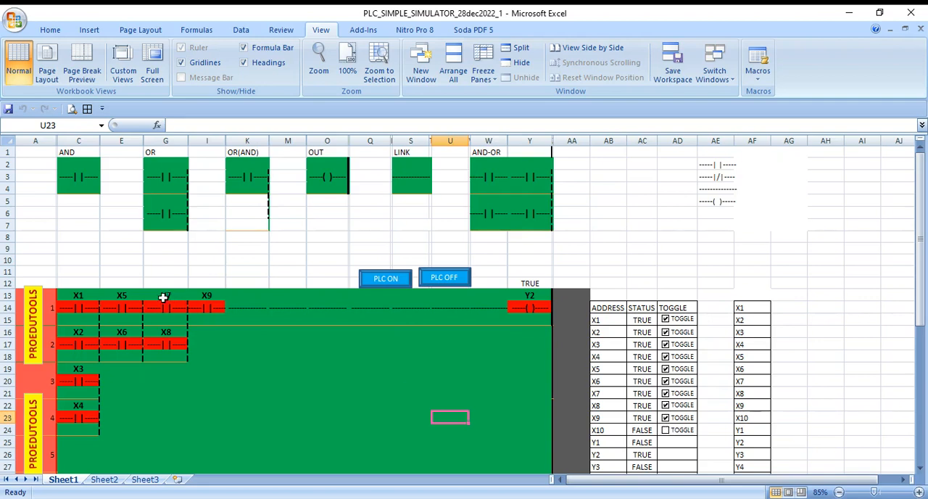
- Switch off inputs X7, X6, X1, X3, X4 and X2 one after another while the PLC runs
left_click(666, 394)
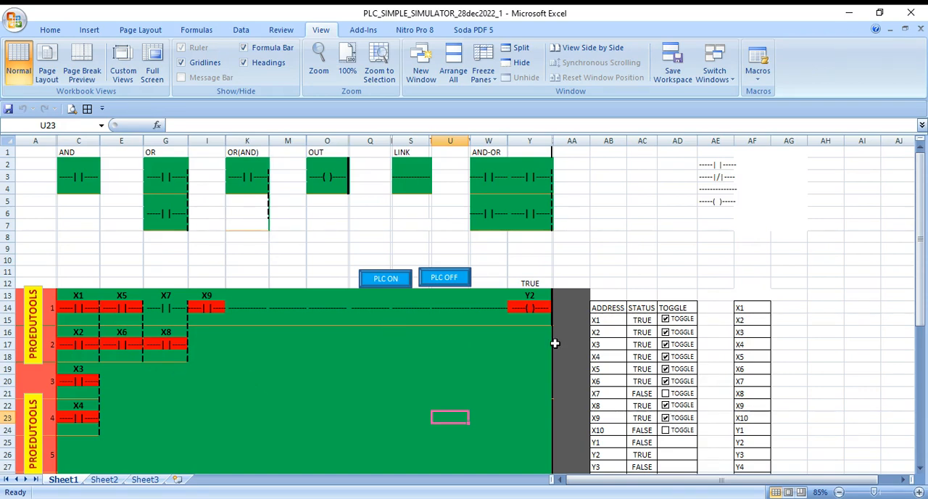
left_click(674, 382)
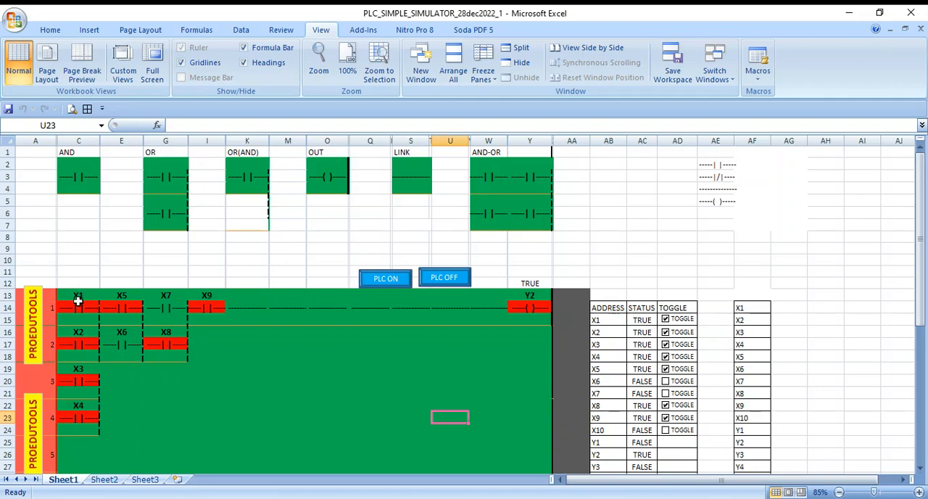
left_click(684, 322)
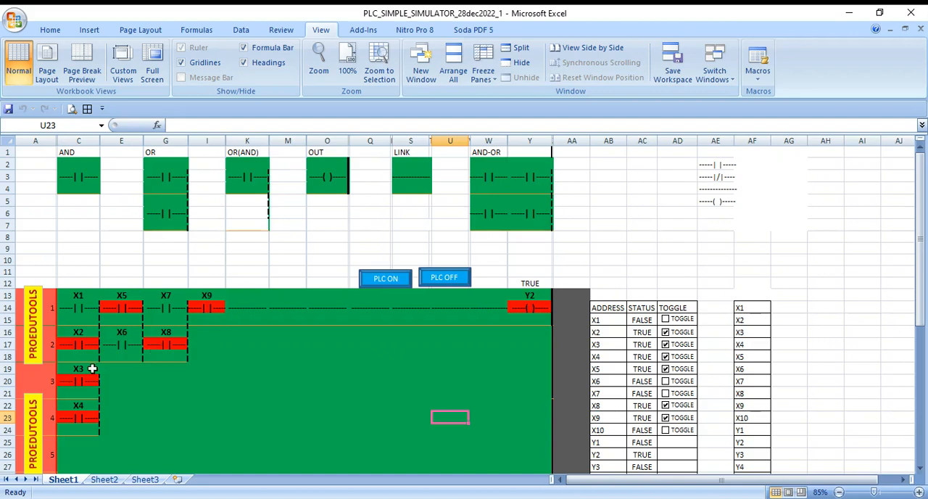
left_click(665, 345)
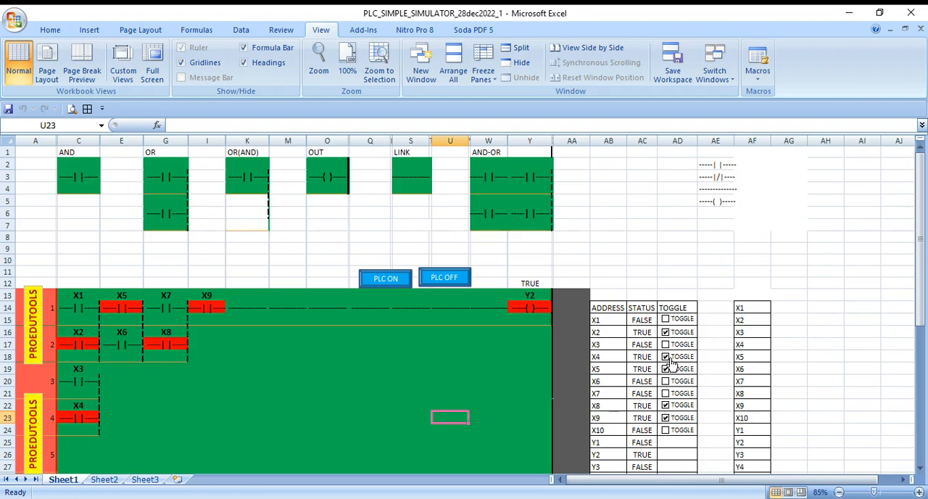
left_click(666, 357)
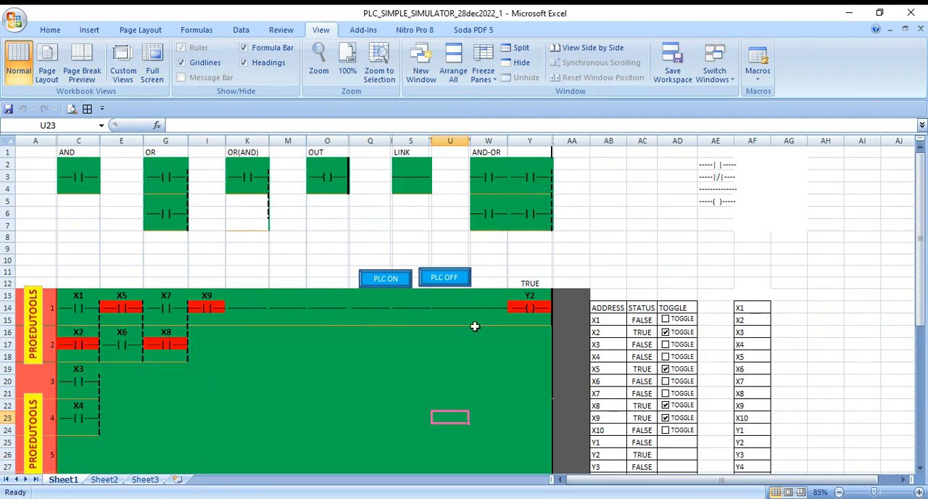
left_click(671, 336)
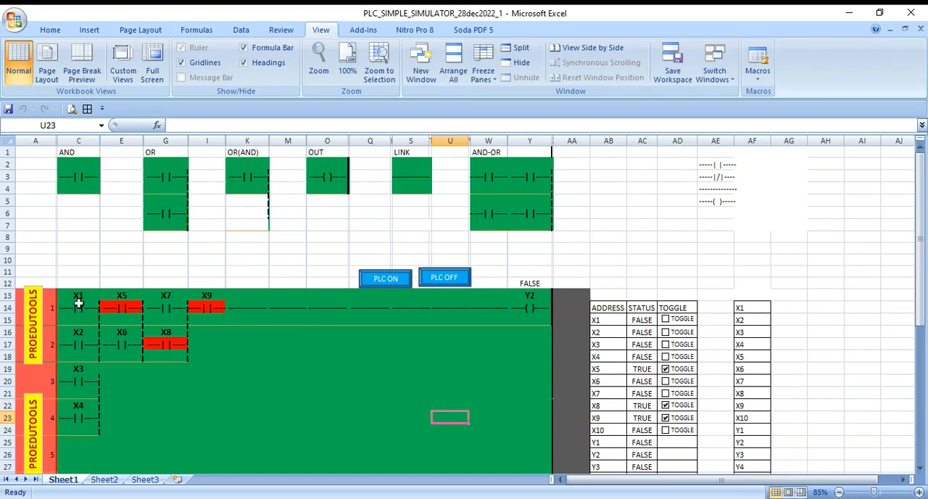
- Test each parallel contact X1, X2, X3 and X4 individually by switching its input on and off again
left_click(667, 322)
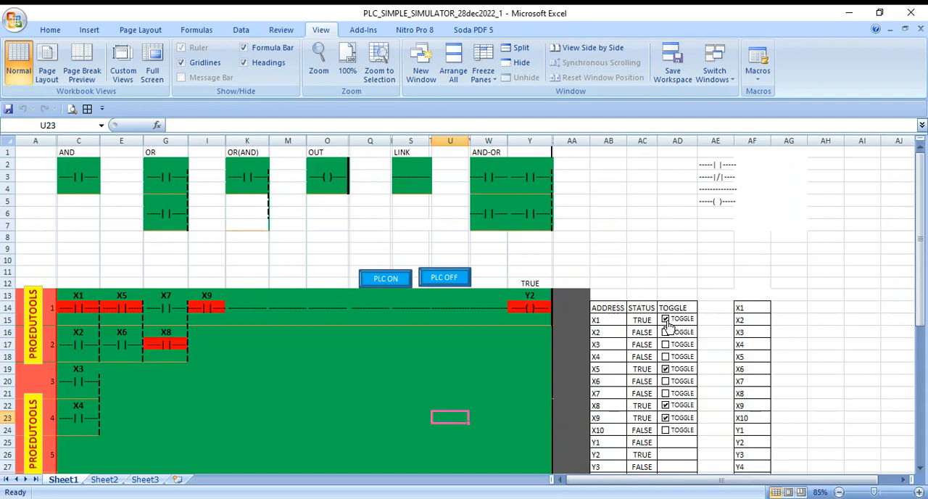
left_click(667, 322)
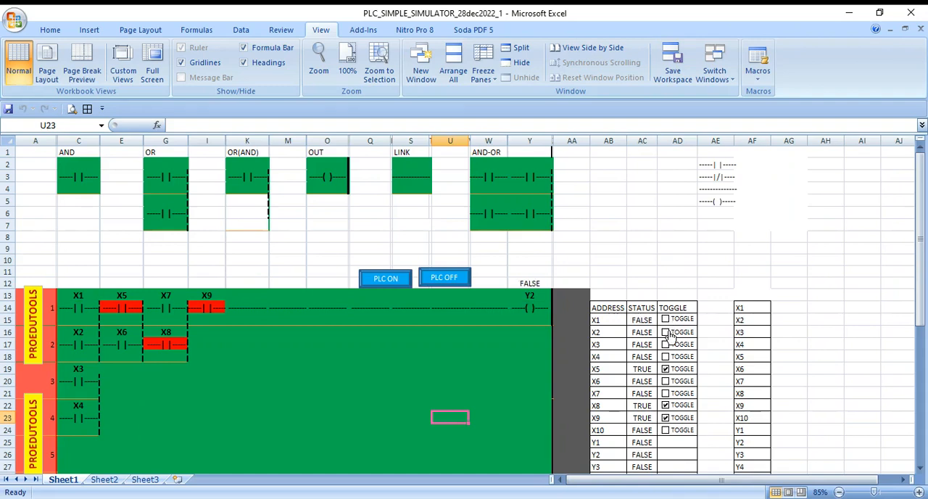
left_click(666, 333)
left_click(666, 332)
left_click(666, 345)
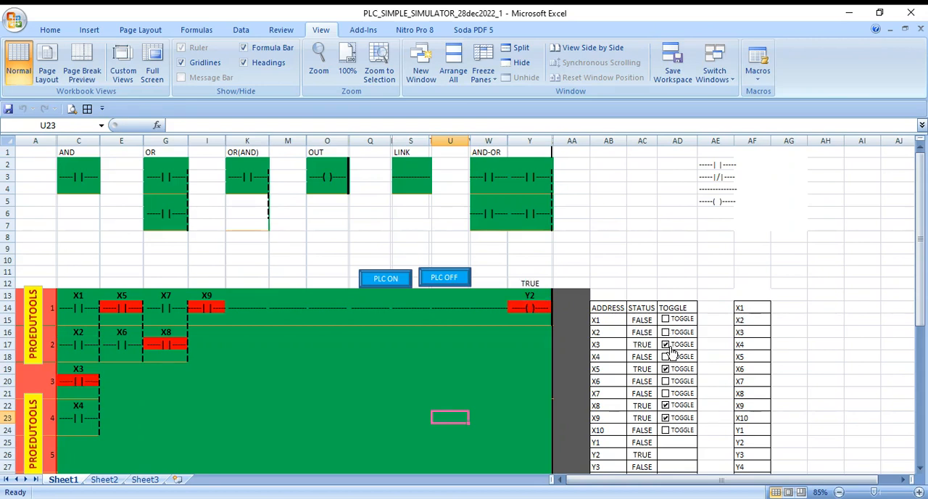
left_click(668, 346)
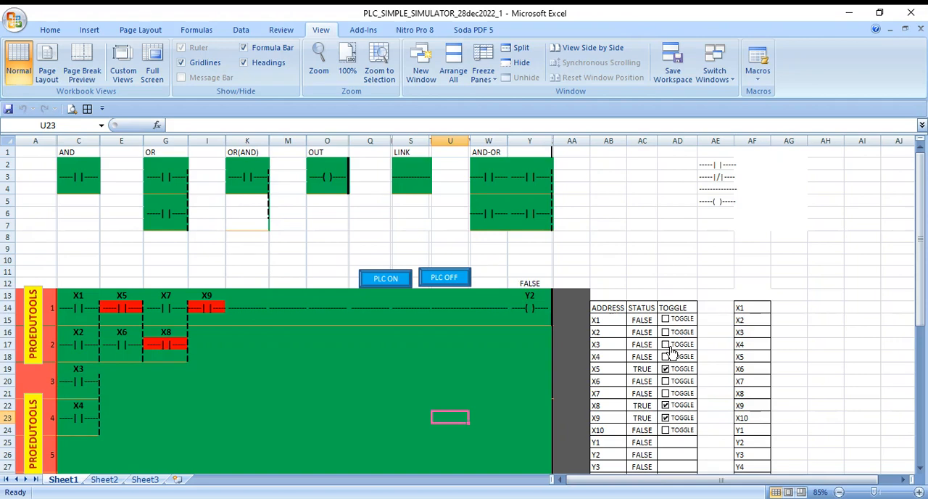
left_click(667, 357)
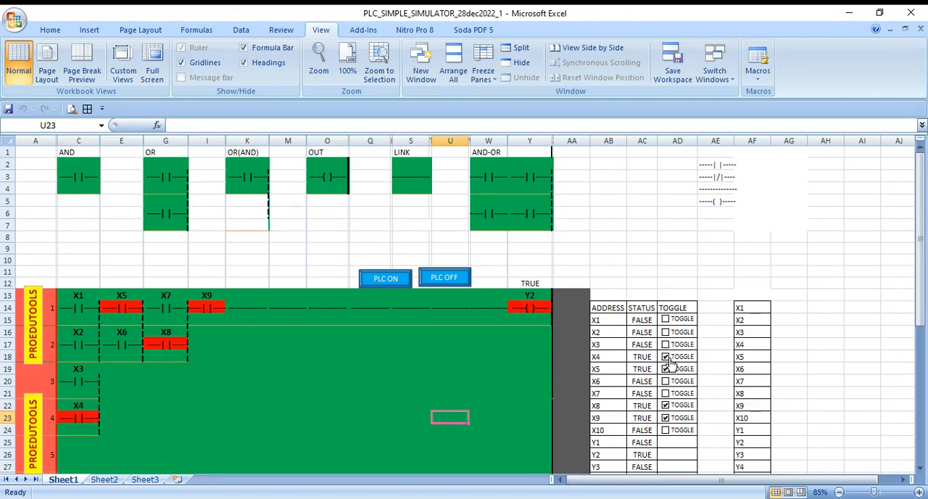
left_click(667, 357)
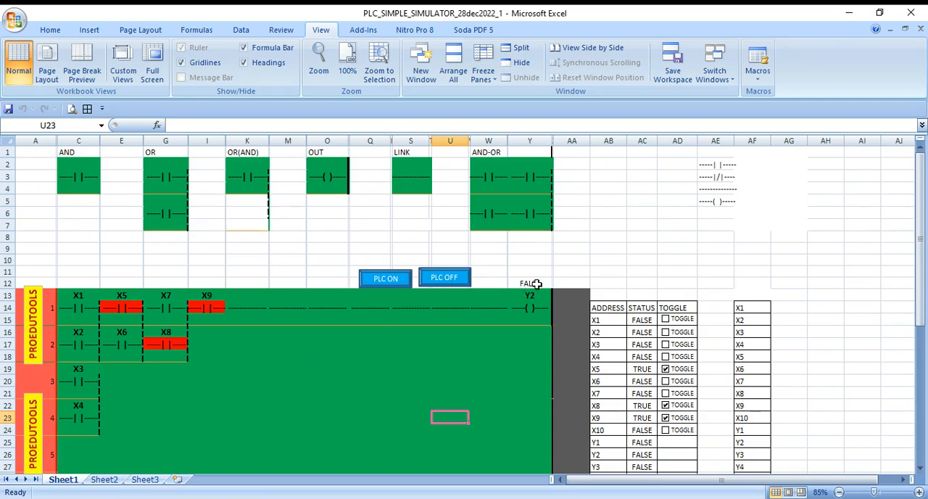
- Switch the simulated PLC off and clear the stray cell selection around the X4 contact
left_click(444, 281)
left_click(65, 403, "ctrl")
scroll(64, 403, "up", 1)
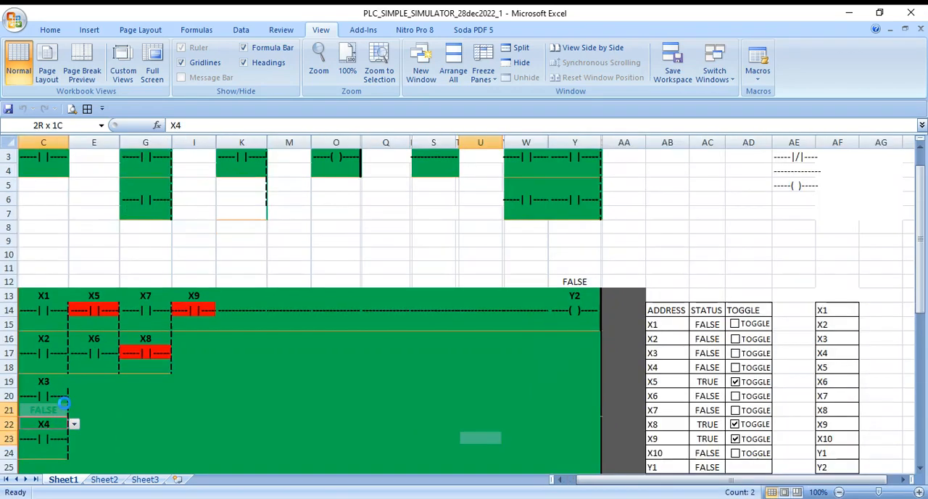
scroll(65, 409, "up", 3)
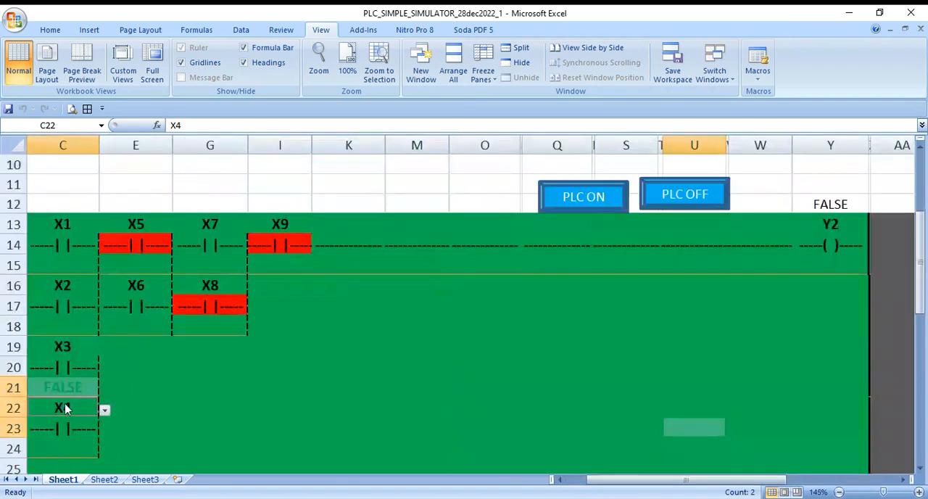
scroll(64, 409, "up", 8)
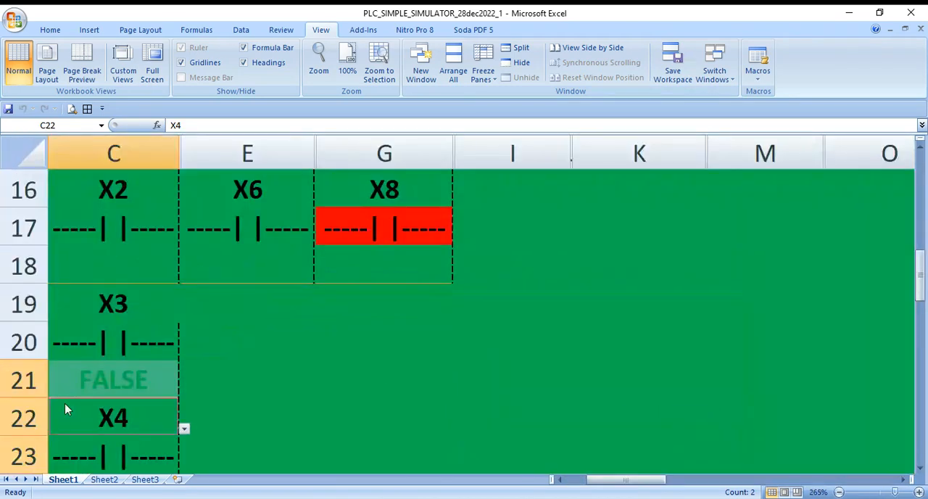
scroll(65, 409, "down", 6)
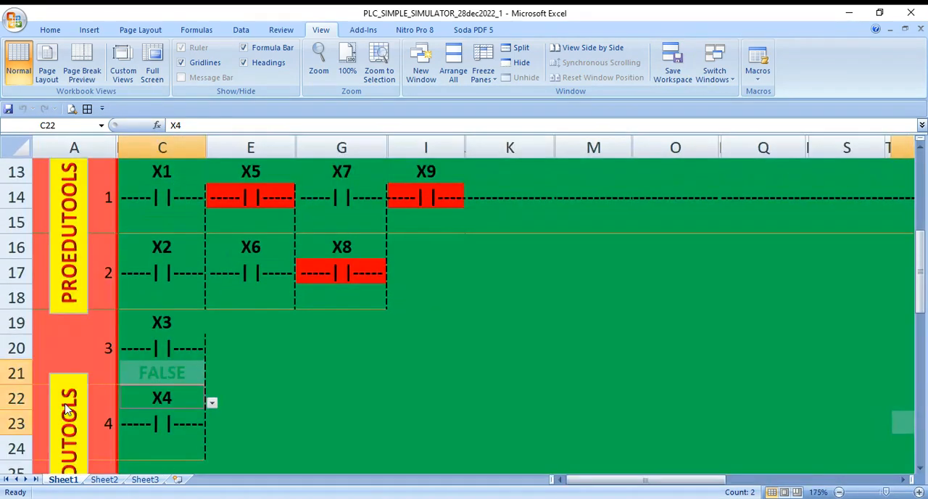
scroll(65, 409, "down", 5)
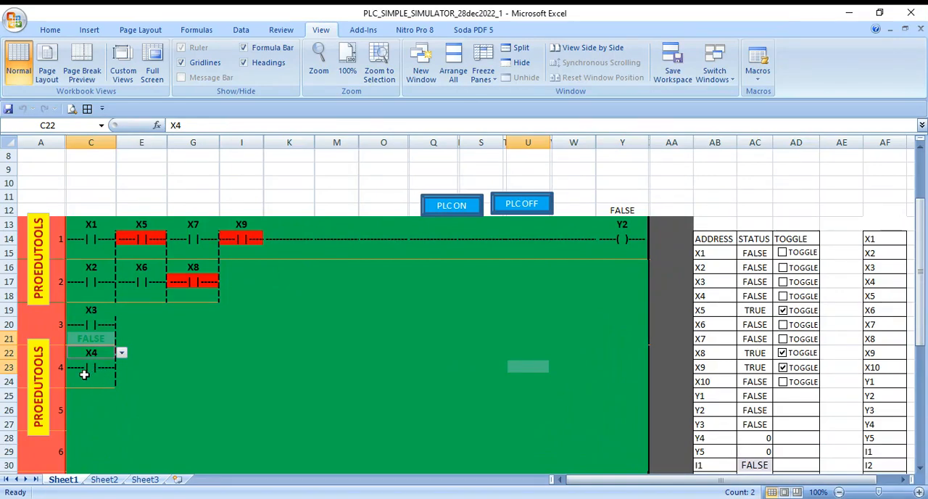
left_click(185, 342)
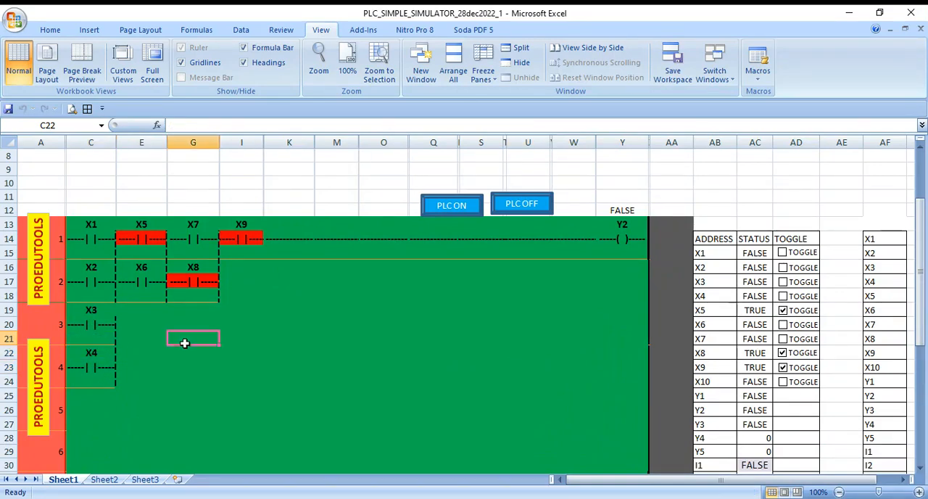
- Copy the X4 contact block in C22:C24 to rung row 5, starting at cell C25
left_click(98, 352)
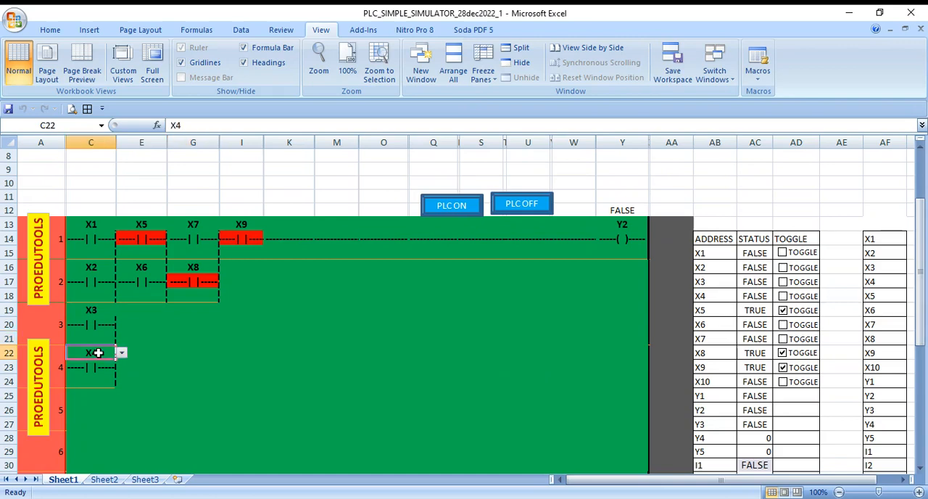
mouse_move(98, 352)
left_mouse_down()
mouse_move(96, 387)
mouse_move(100, 358)
left_mouse_up()
key("ctrl+c")
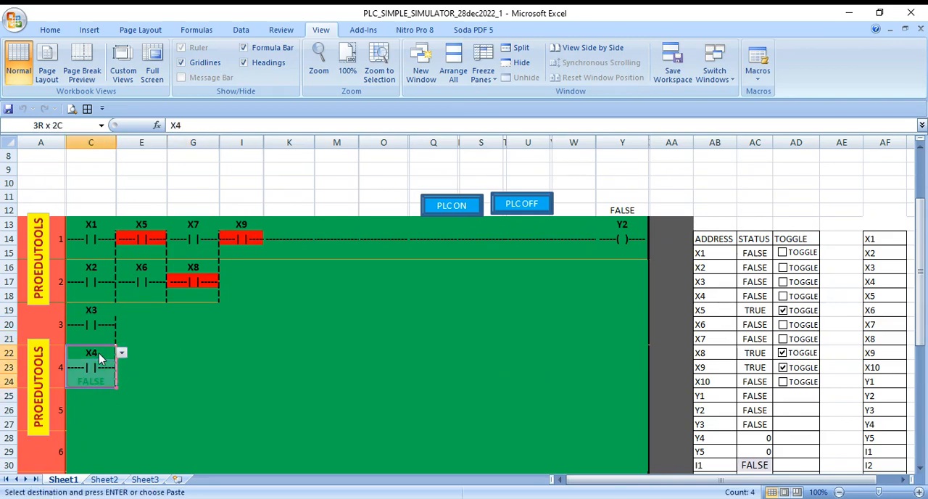
key("Down")
key("Down")
key("Down")
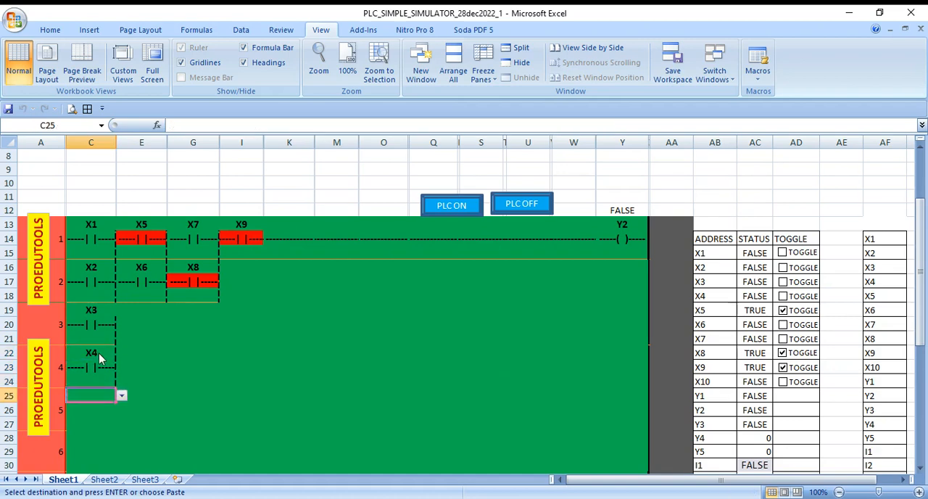
key("Return")
left_click(148, 379)
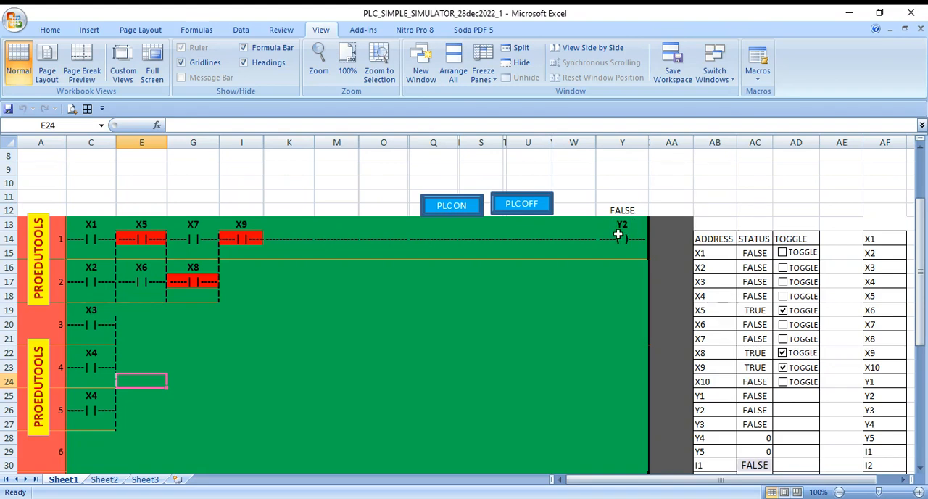
- Change the address of the new parallel contact in row 5 to Y2
left_click(94, 392)
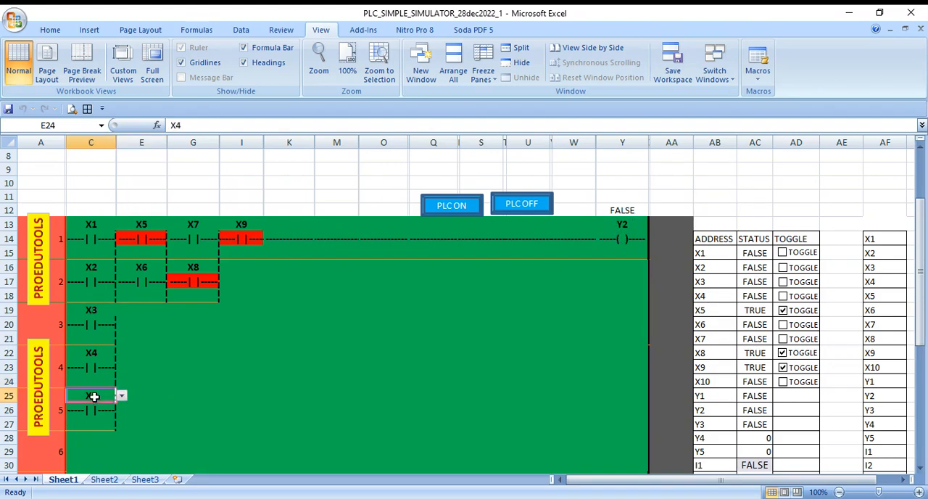
left_click(122, 397)
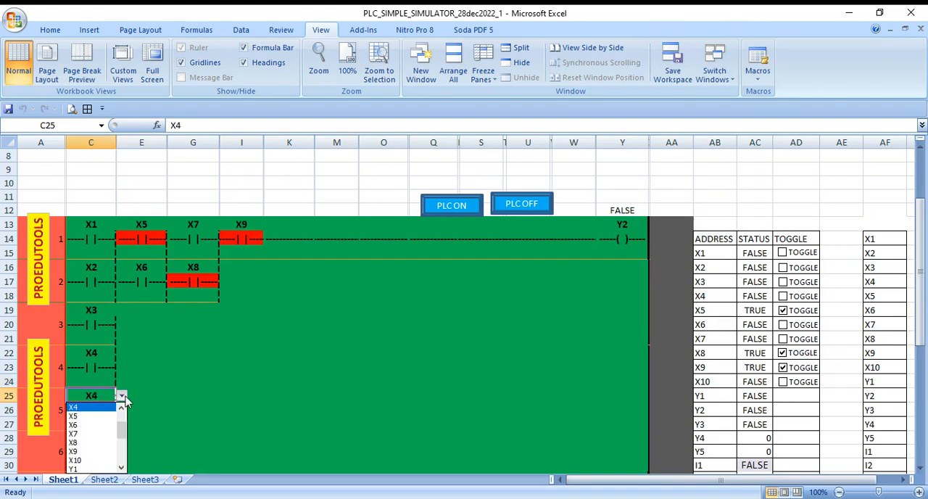
left_click(122, 468)
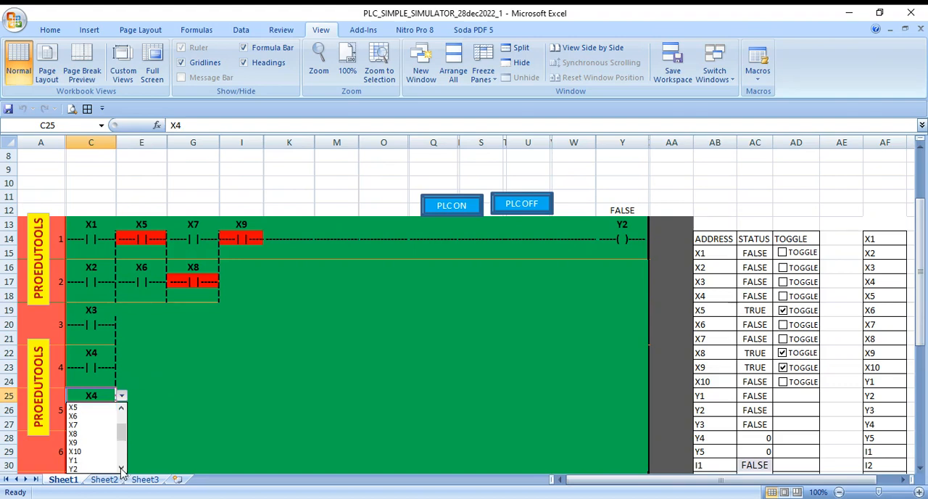
left_click(122, 468)
left_click(122, 469)
left_click(122, 468)
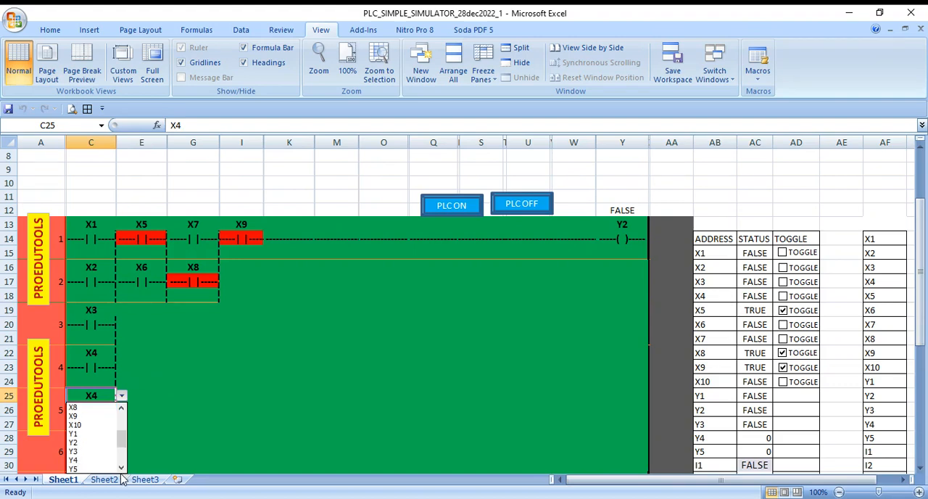
left_click(94, 447)
left_click(174, 382)
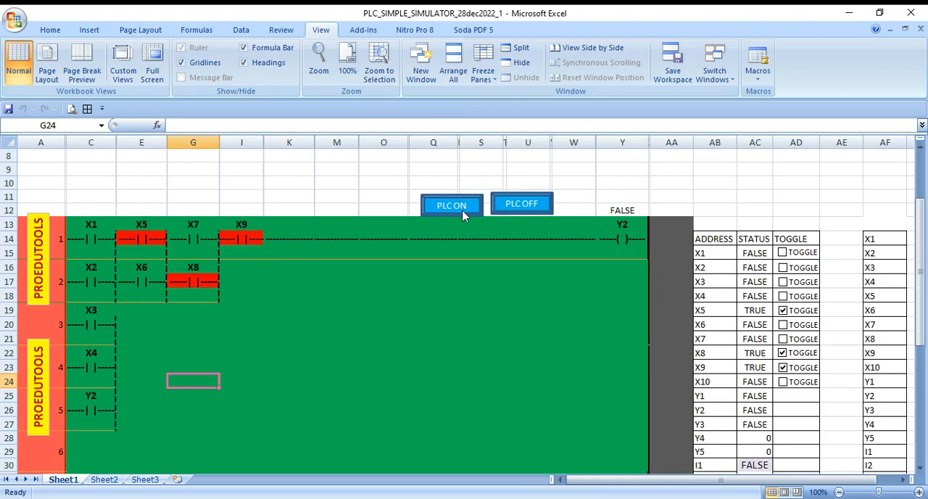
- Test the Y2 seal-in contact by switching input X1 on and off, and break the latch by switching X9 off and back on
left_click(782, 252)
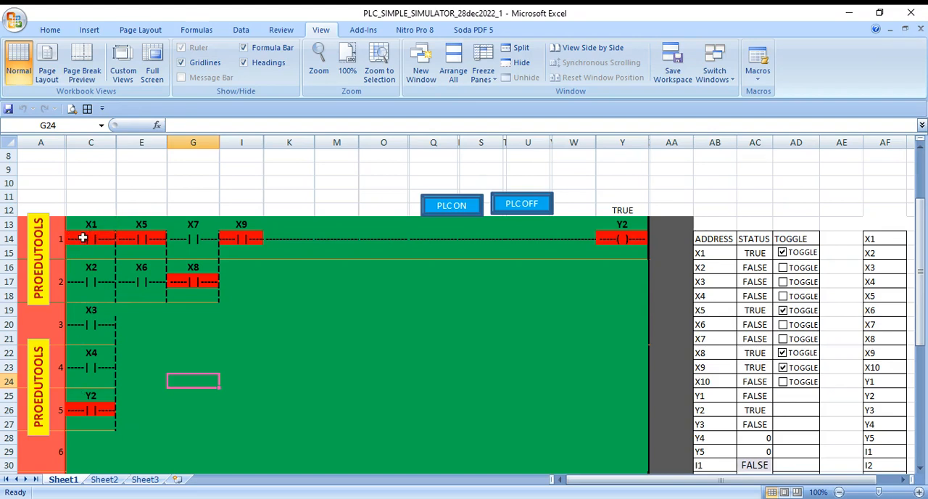
left_click(782, 254)
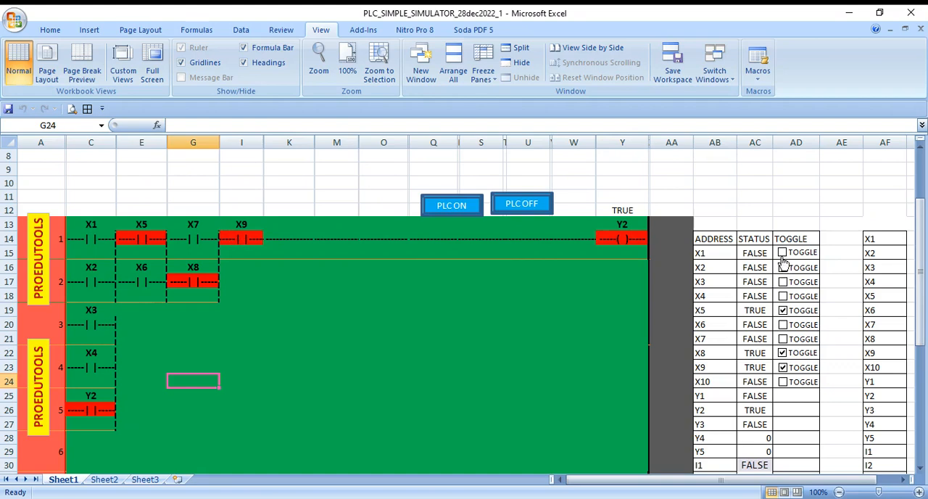
left_click(783, 367)
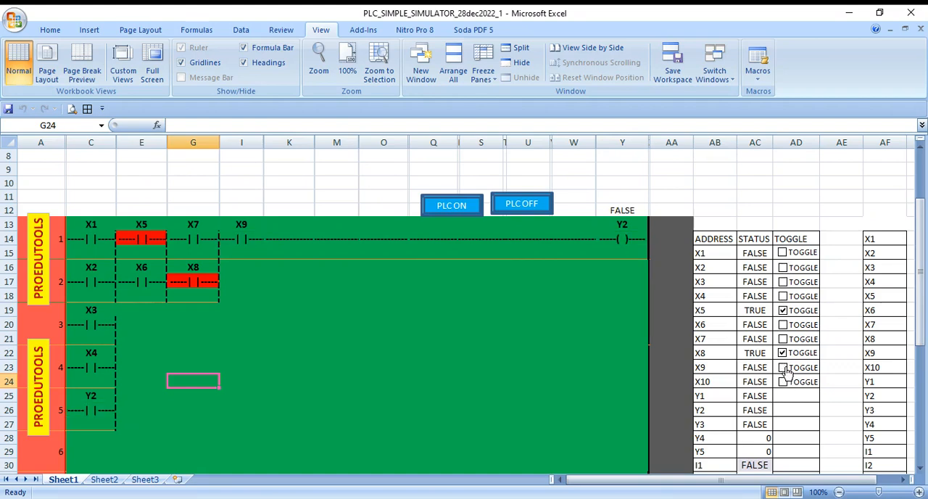
left_click(782, 368)
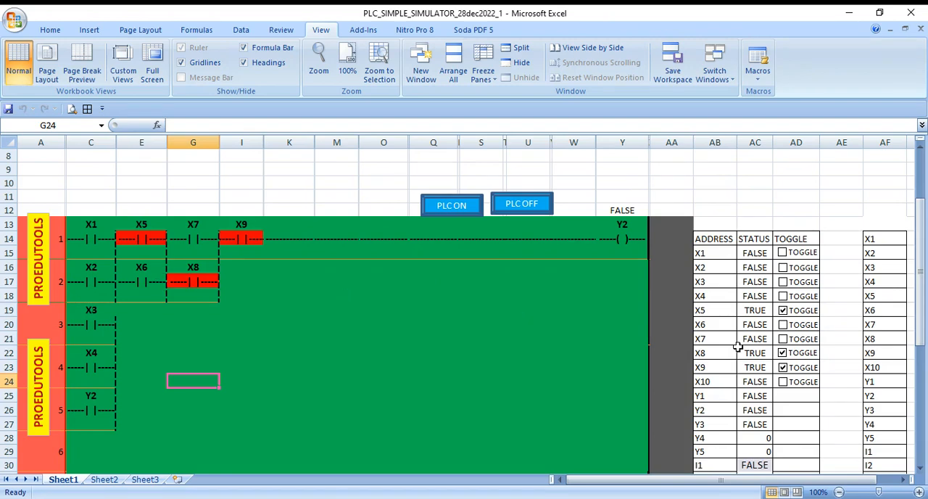
- Change the X9 contact to the normally closed symbol -----|/|---- and check it by switching input X9 off and back on
left_click(237, 239)
left_click(269, 239)
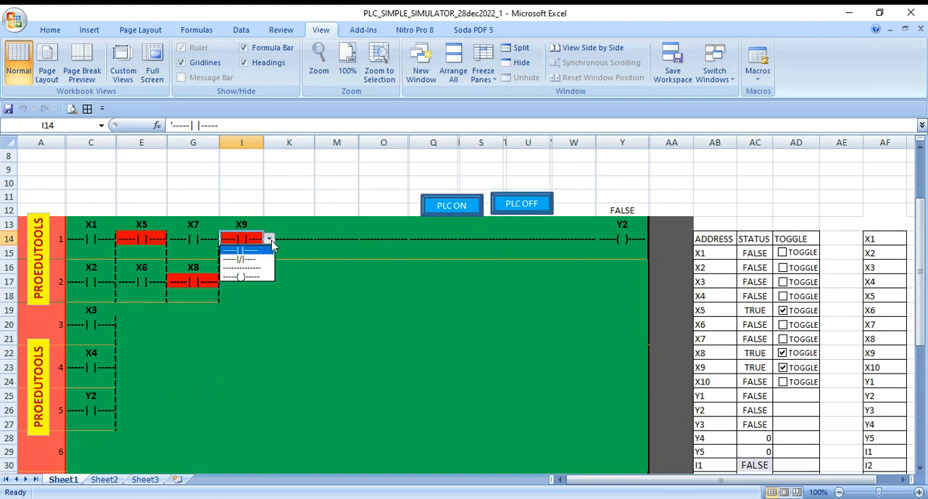
left_click(262, 262)
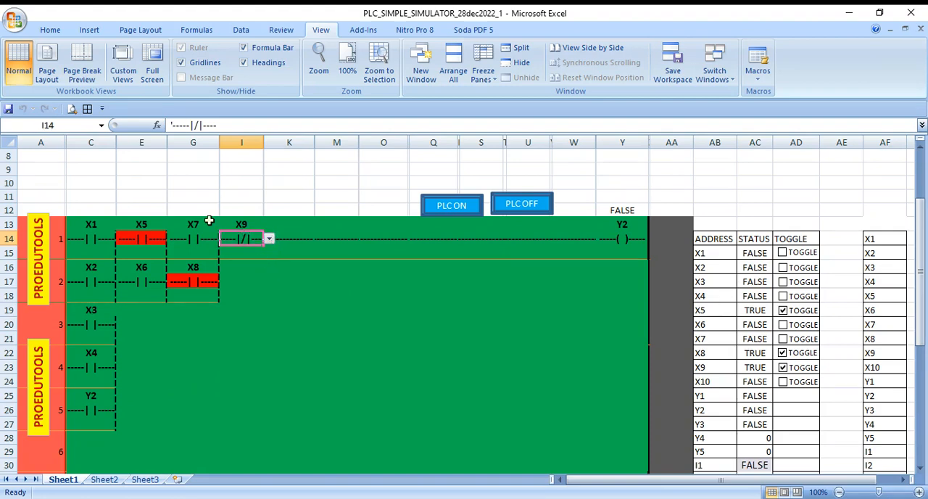
left_click(296, 309)
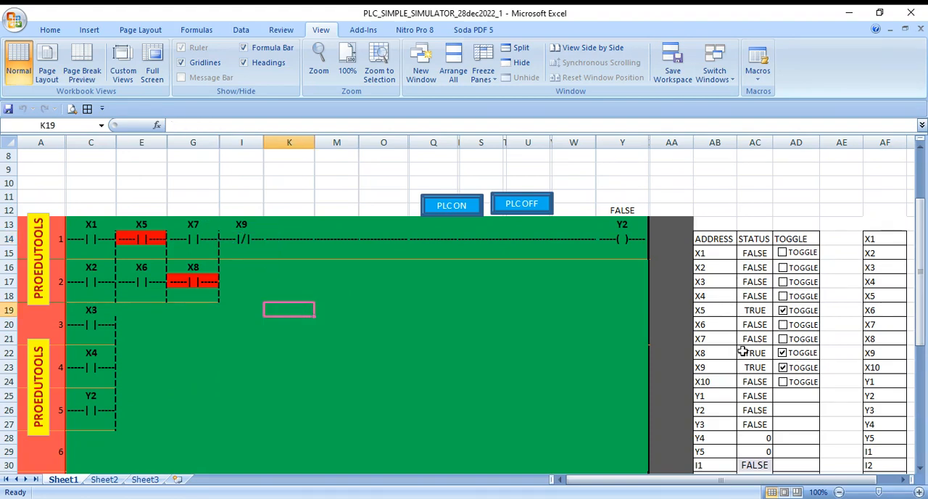
left_click(784, 367)
left_click(783, 367)
right_click(784, 259)
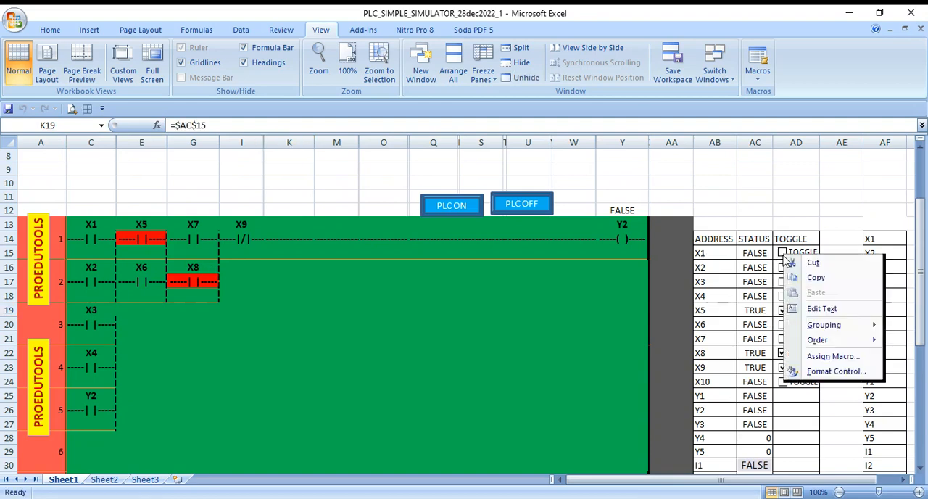
key("Escape")
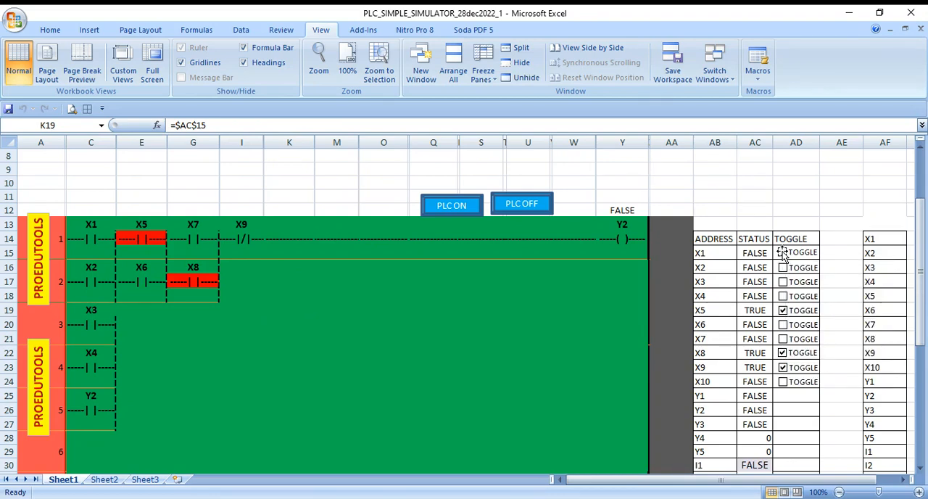
key("Escape")
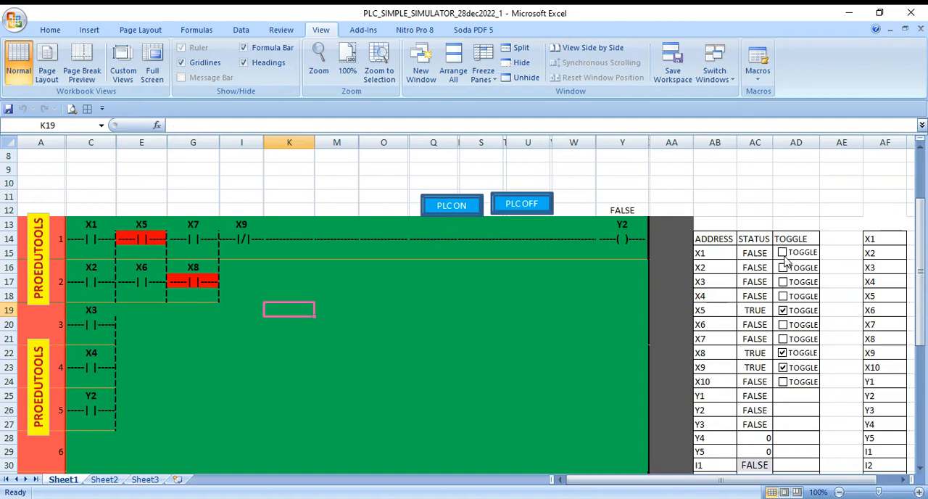
- Test the Y2 latch by switching X1 on and X9 off, switching X1 off, and switching X8 off and back on
left_click(782, 253)
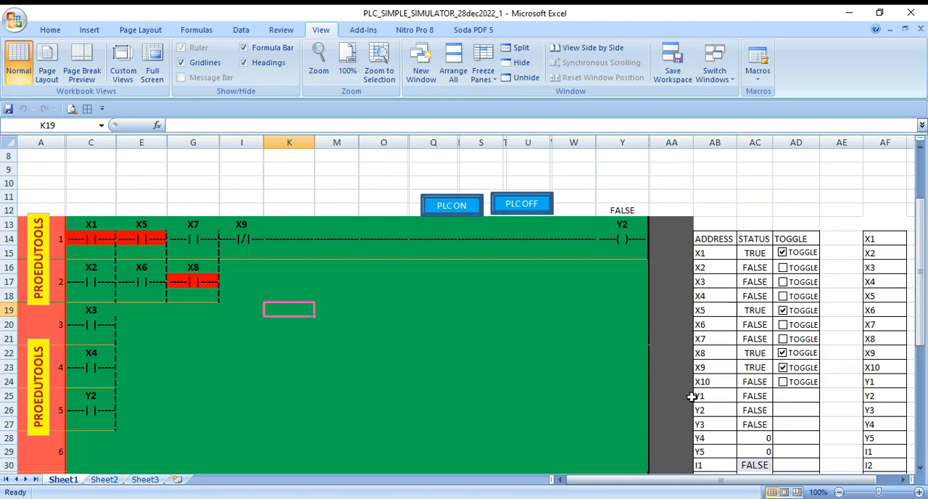
left_click(784, 368)
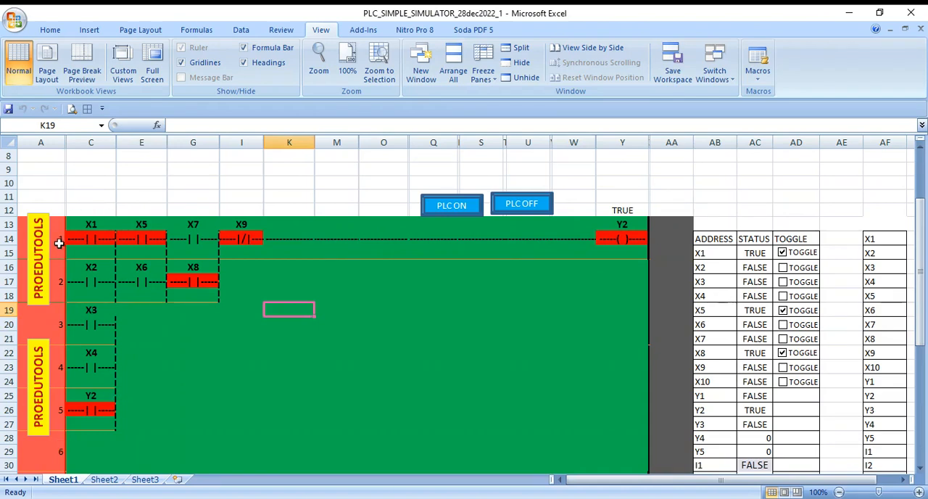
left_click(782, 253)
left_click(782, 252)
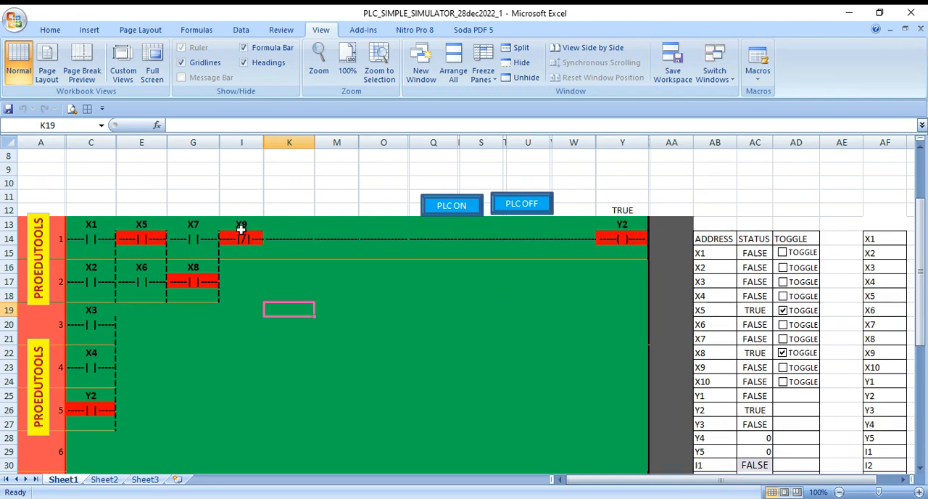
left_click(792, 357)
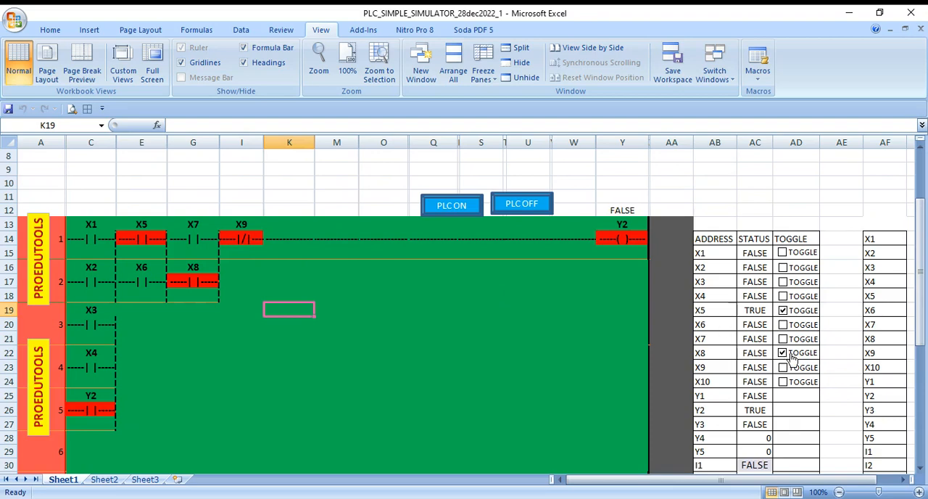
left_click(791, 357)
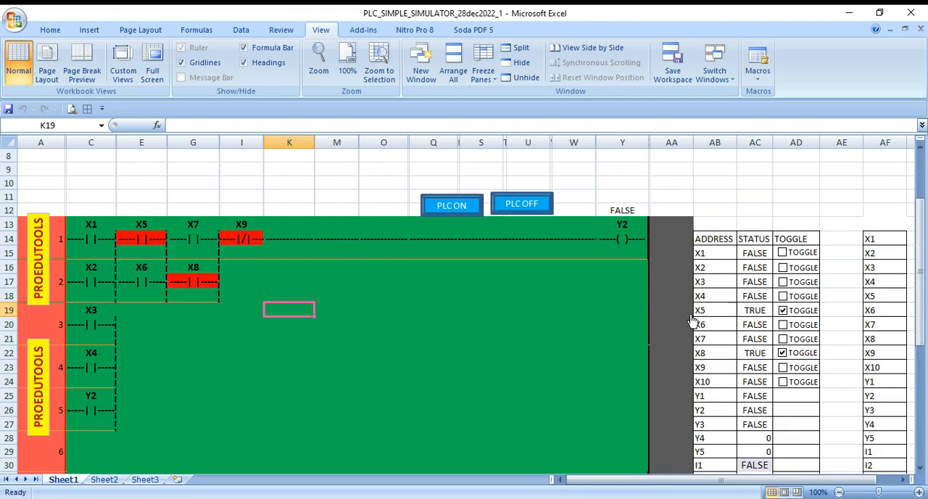